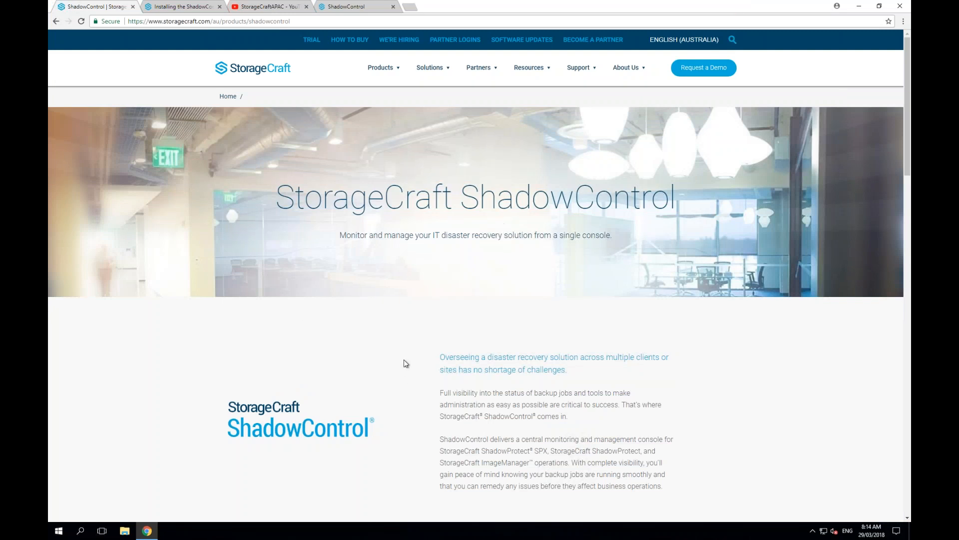
- Look through the StorageCraft ShadowControl product page, from the feature overview to the resources and download sections
scroll(402, 380, down, 15)
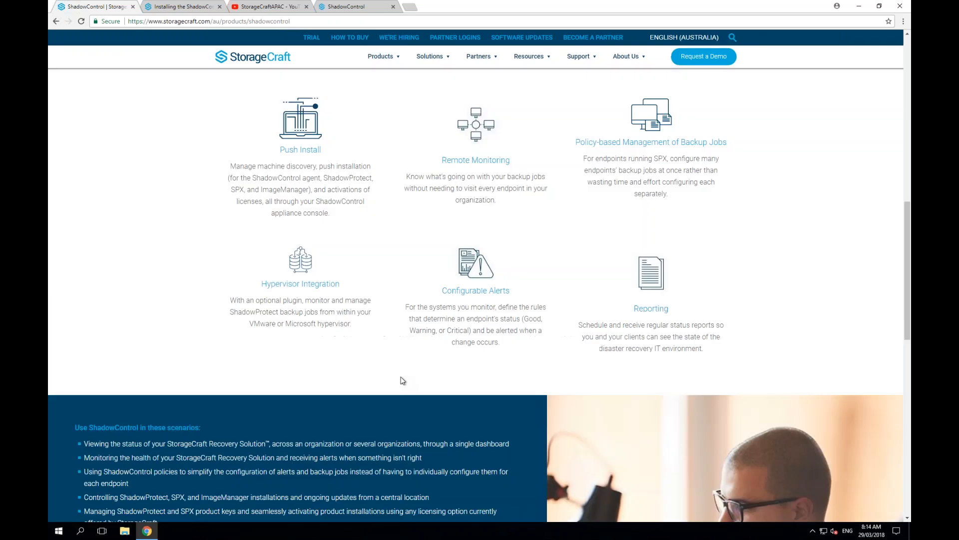
scroll(403, 380, down, 3)
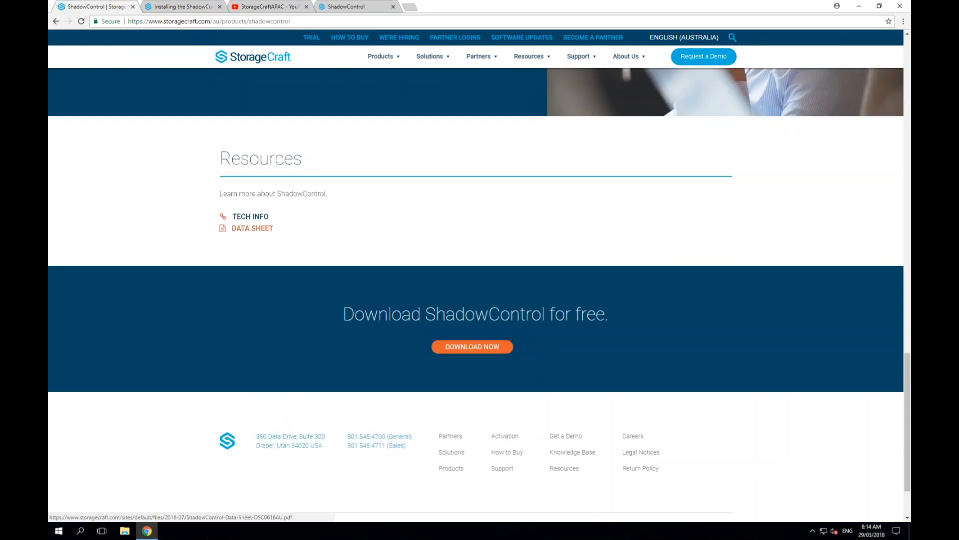
scroll(480, 300, up, 12)
scroll(479, 300, up, 11)
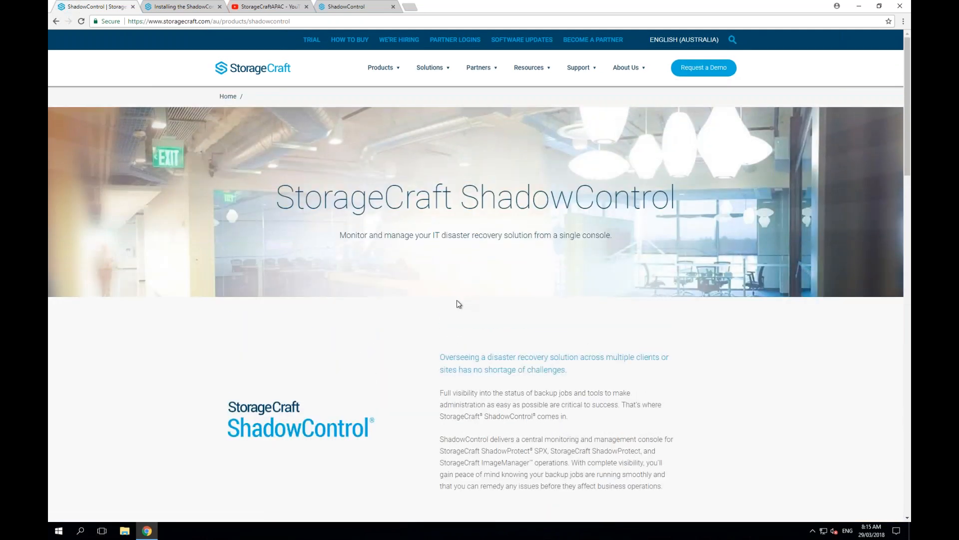
- Go from the product site to the StorageCraft support community and open the ShadowControl User Guide within the ShadowControl topic
click(195, 4)
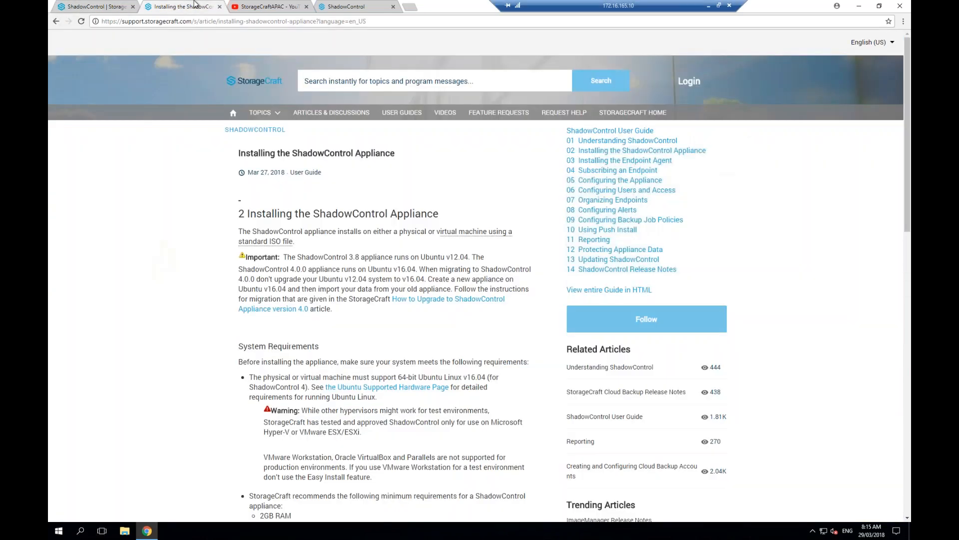
click(87, 4)
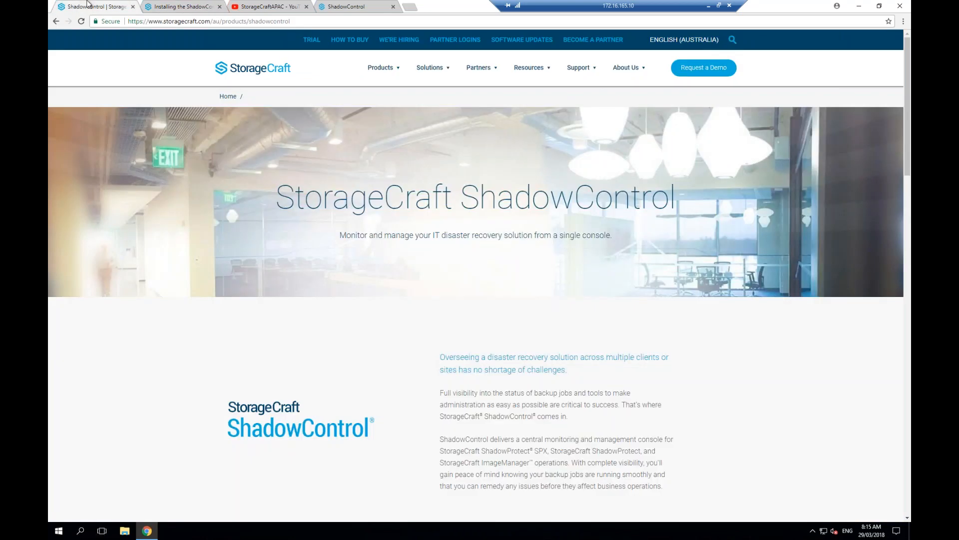
mouse_move(578, 70)
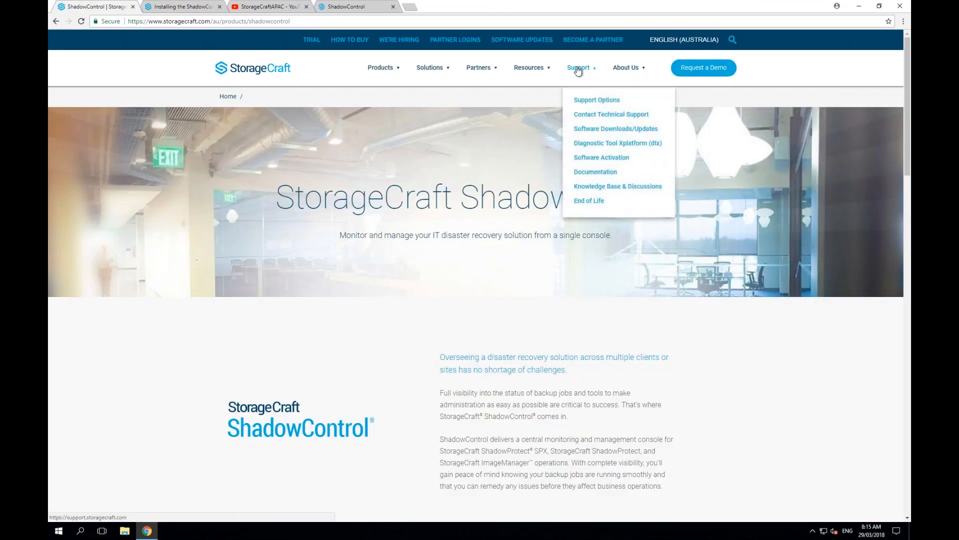
click(579, 70)
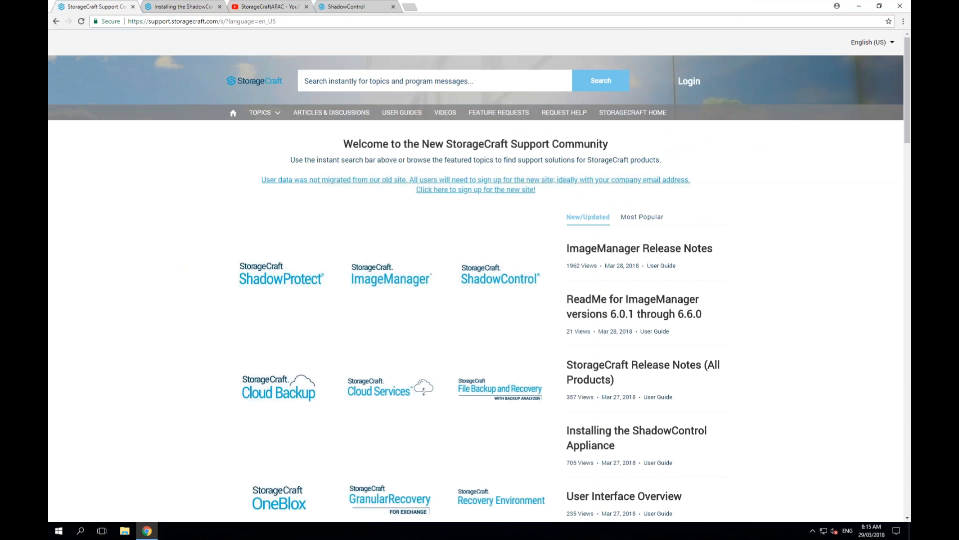
click(494, 273)
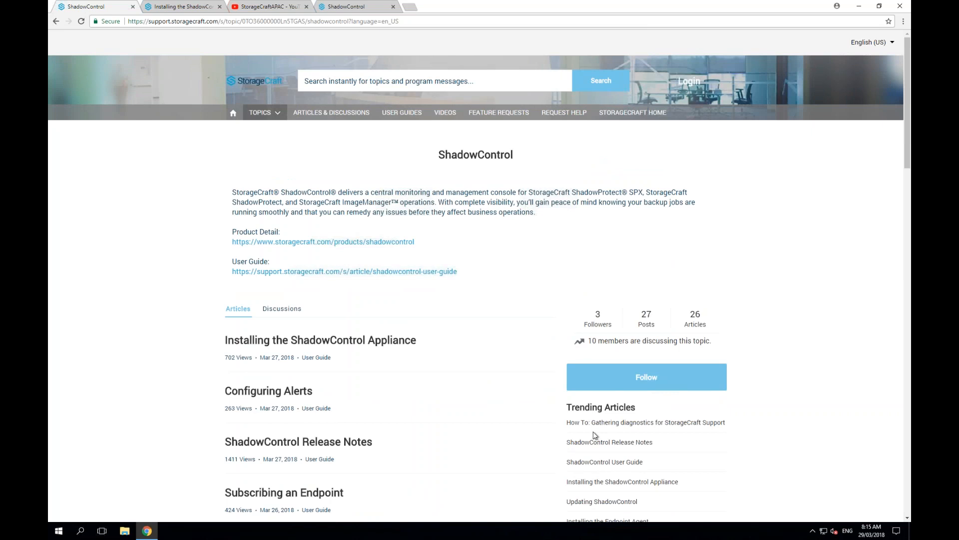
click(605, 464)
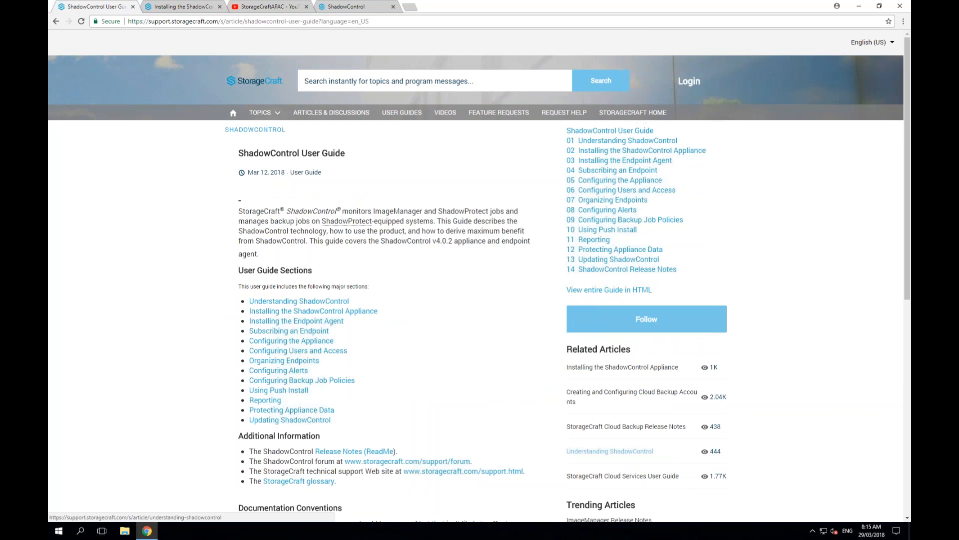
- Open the guide's section on installing the ShadowControl Appliance and review its system requirements
click(639, 151)
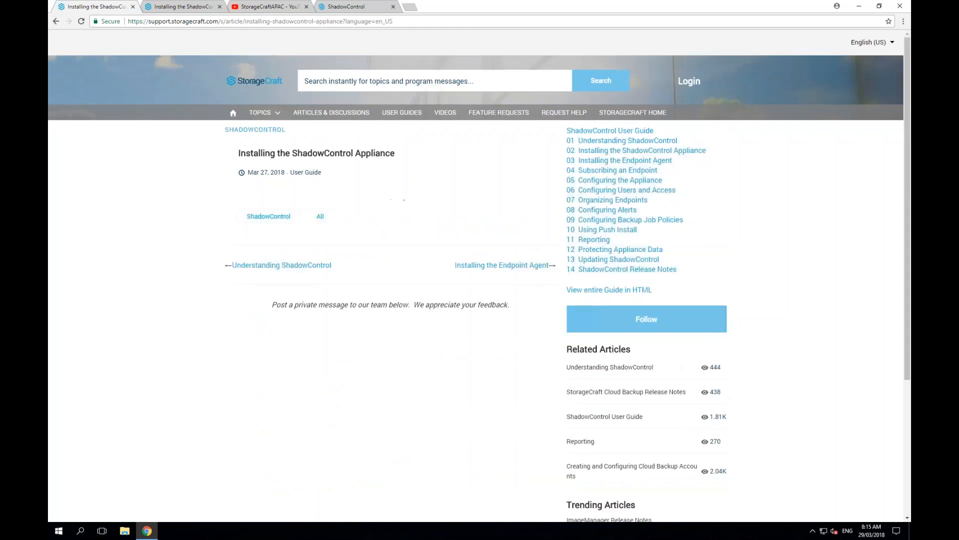
scroll(336, 358, down, 3)
scroll(336, 358, down, 1)
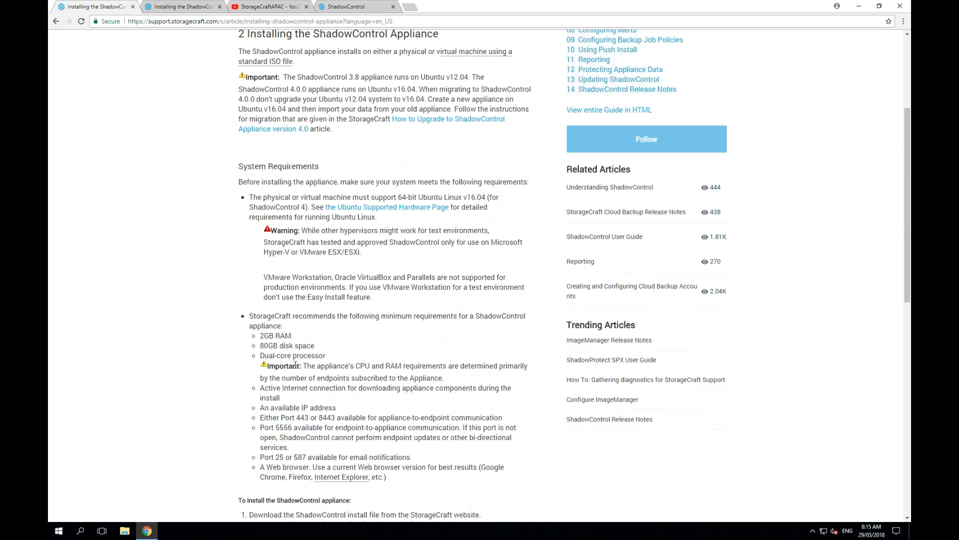
scroll(295, 364, down, 2)
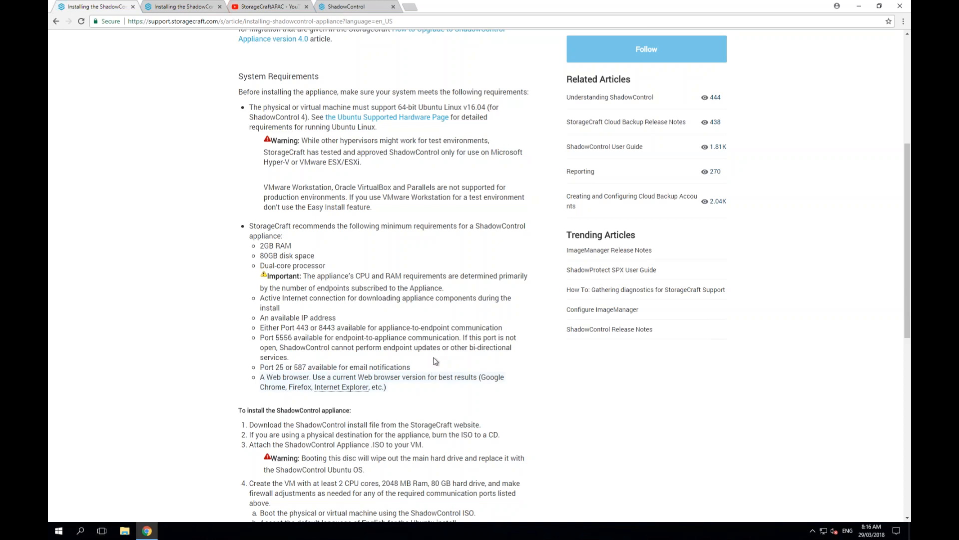
scroll(432, 372, up, 5)
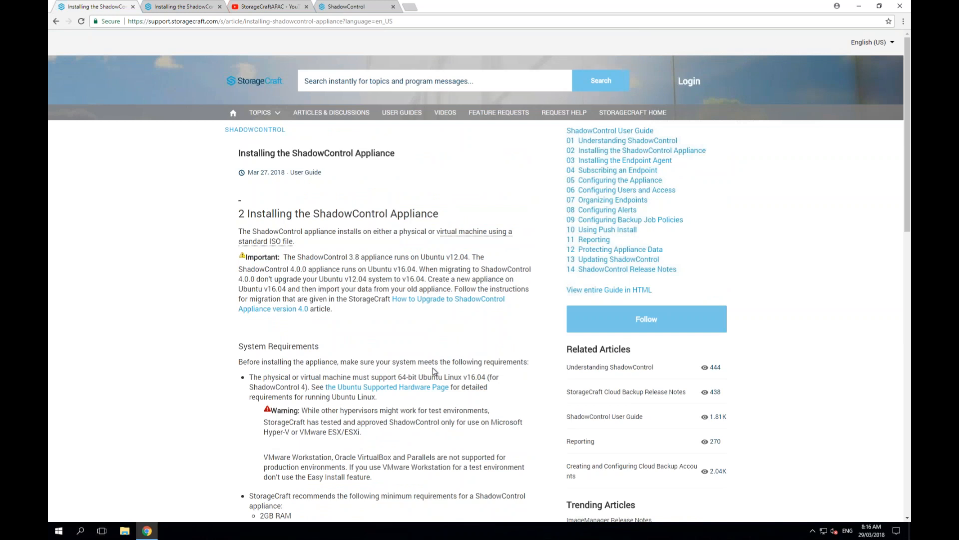
- Open the guide's section on installing the Endpoint Agent and review its requirements and installation options
click(635, 160)
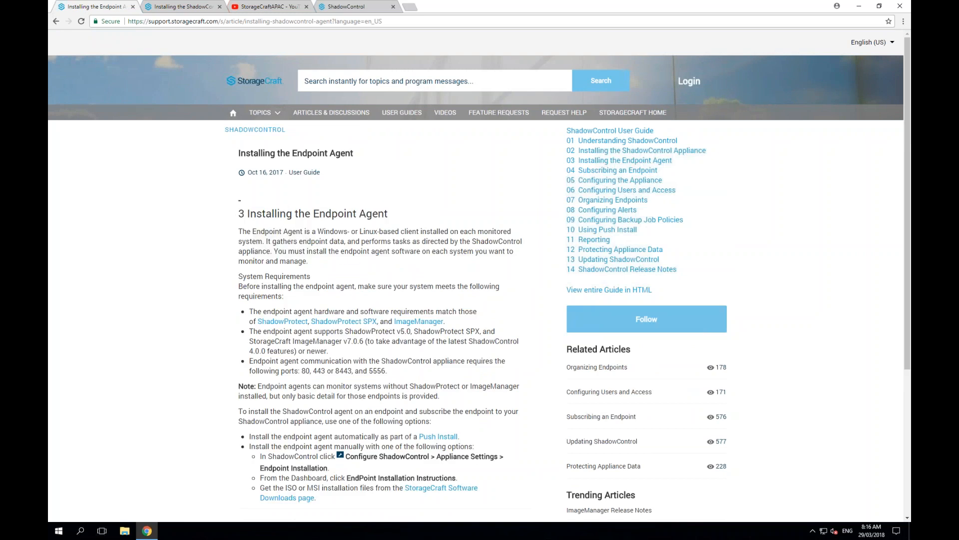
scroll(480, 275, down, 1)
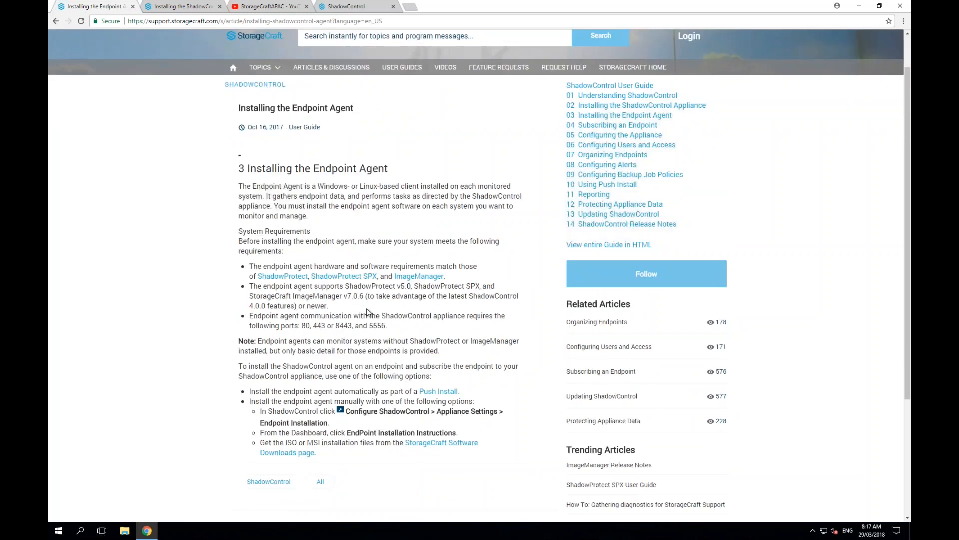
scroll(366, 308, down, 2)
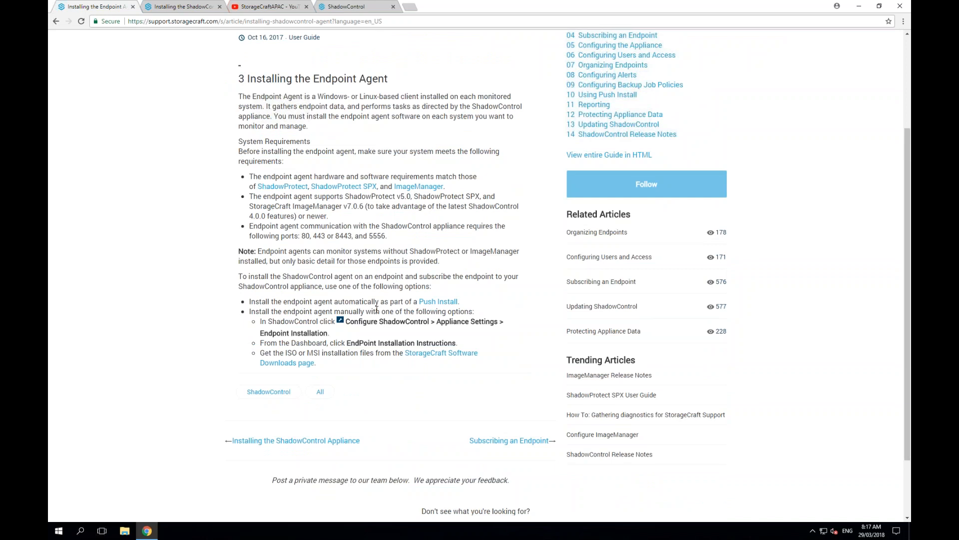
scroll(377, 308, up, 3)
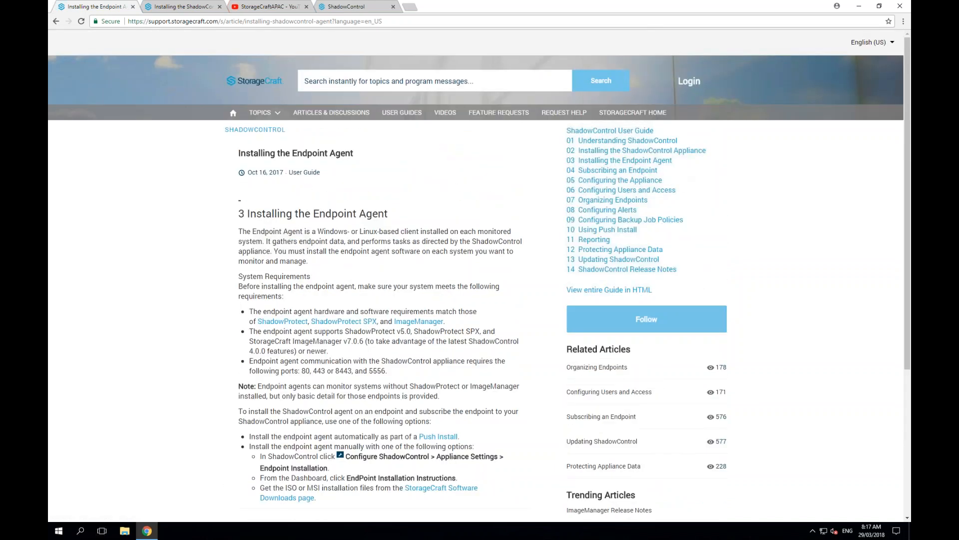
- Open the guide's section on subscribing an endpoint and review the stccmd subscribe commands and CLI parameters
click(630, 171)
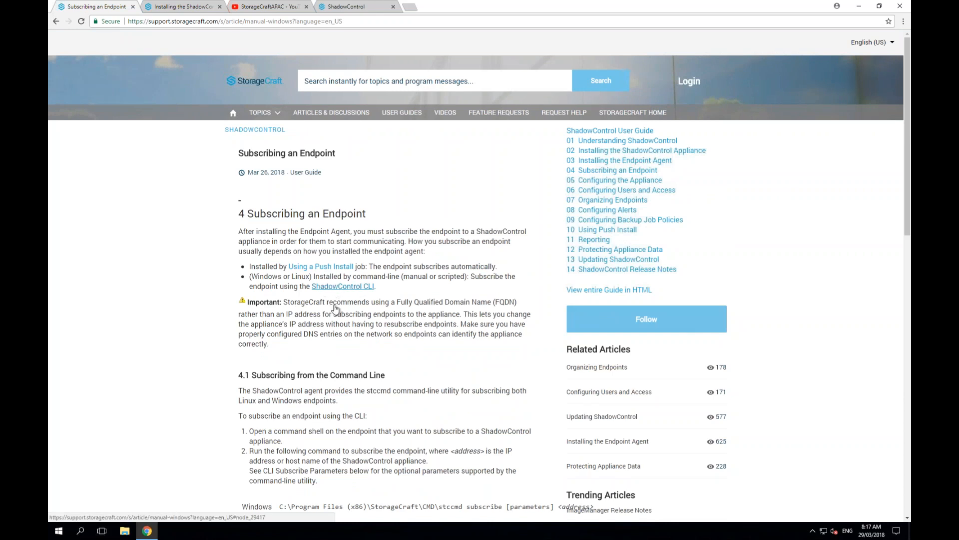
scroll(334, 369, down, 3)
scroll(334, 300, down, 8)
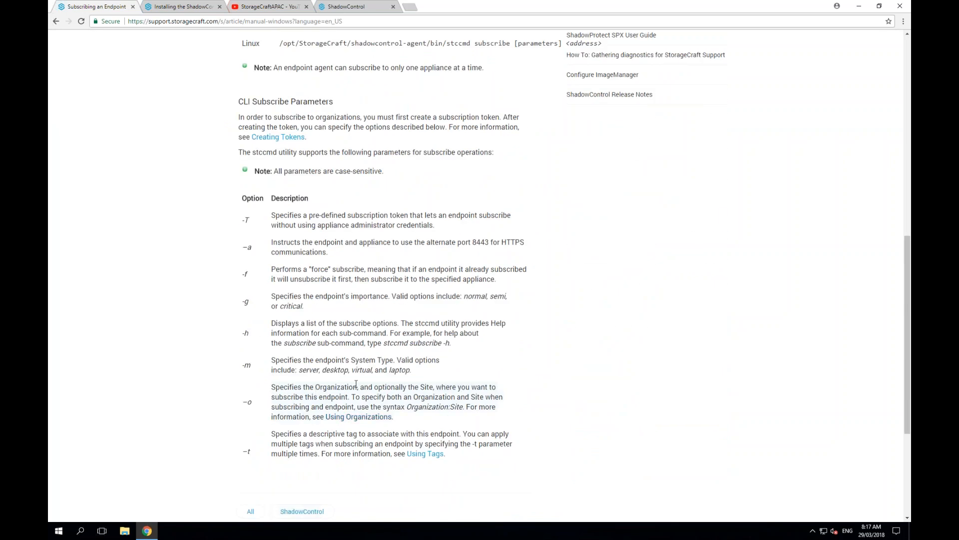
scroll(356, 384, up, 3)
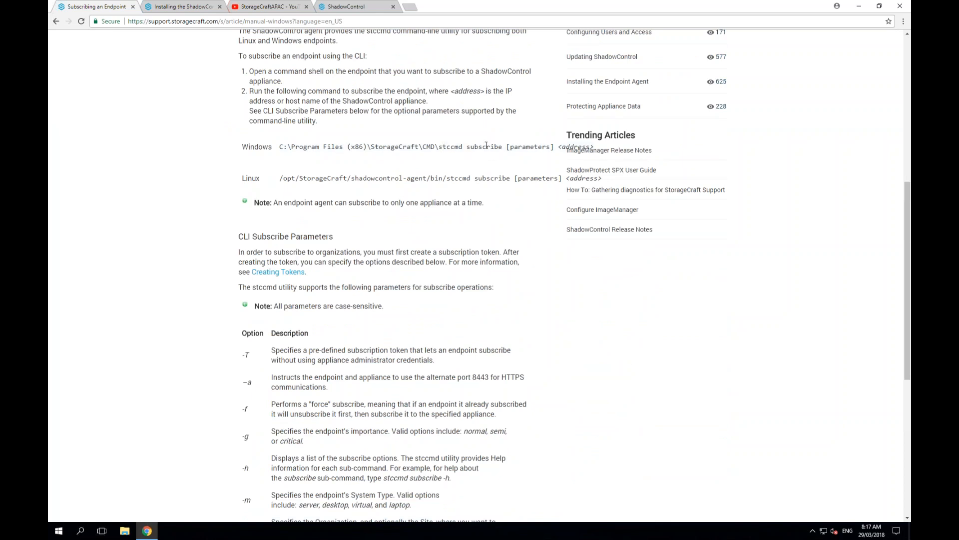
scroll(499, 151, down, 3)
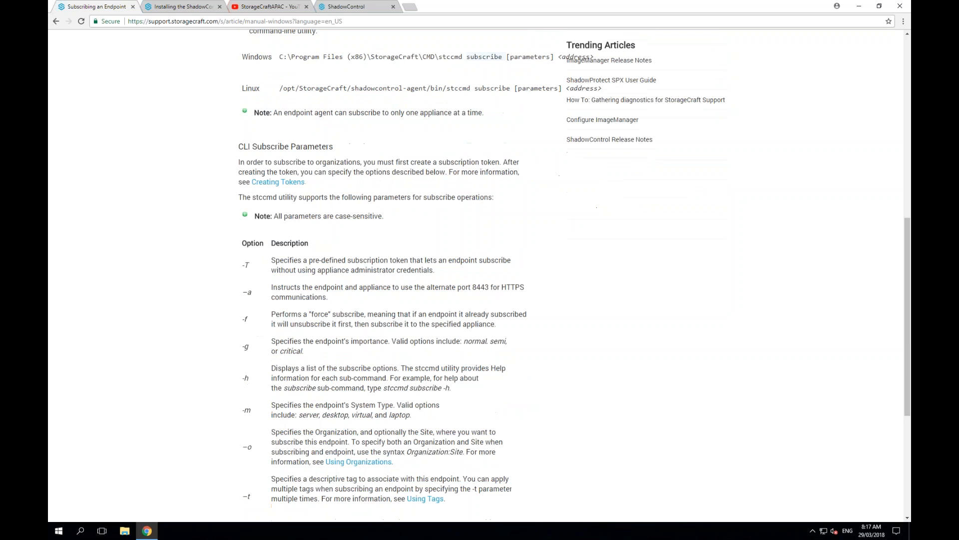
triple_click(309, 388)
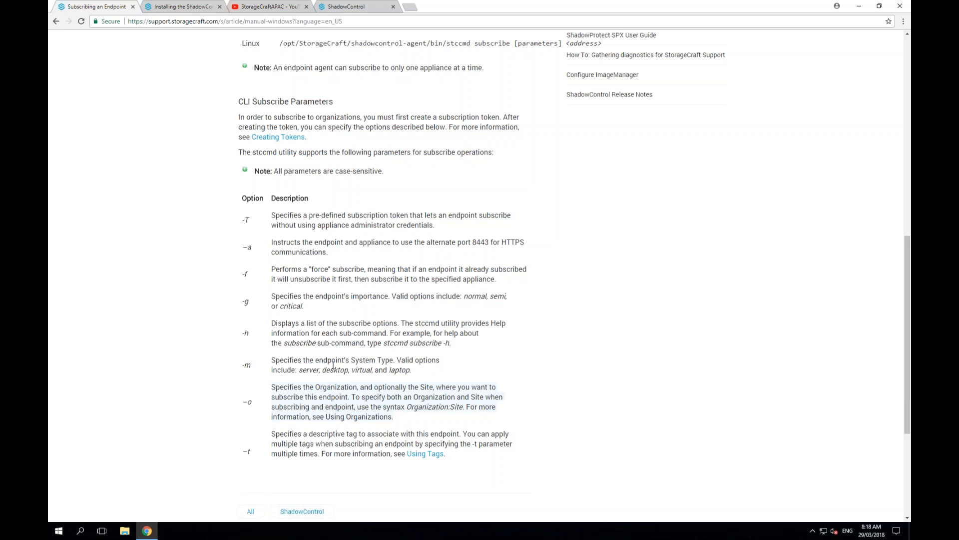
scroll(334, 367, up, 10)
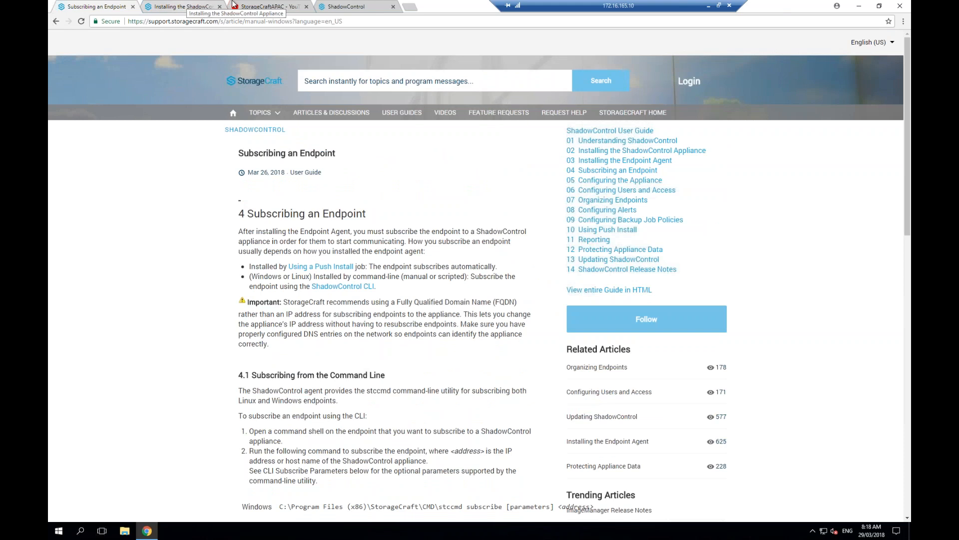
- Switch to the StorageCraftAPAC YouTube channel, open its StorageCraft Solutions playlist and browse to the ShadowControl Appliance deployment videos
click(258, 4)
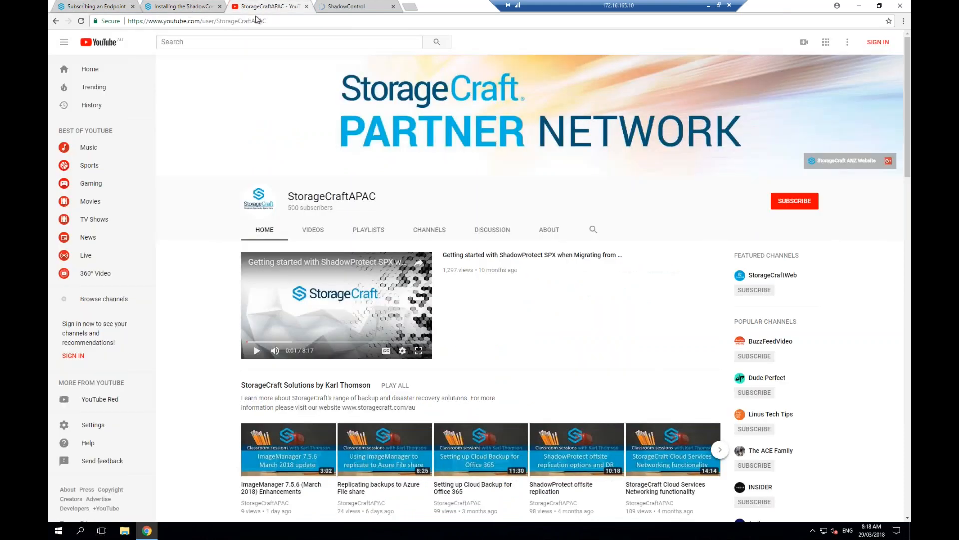
double_click(259, 21)
scroll(200, 183, down, 1)
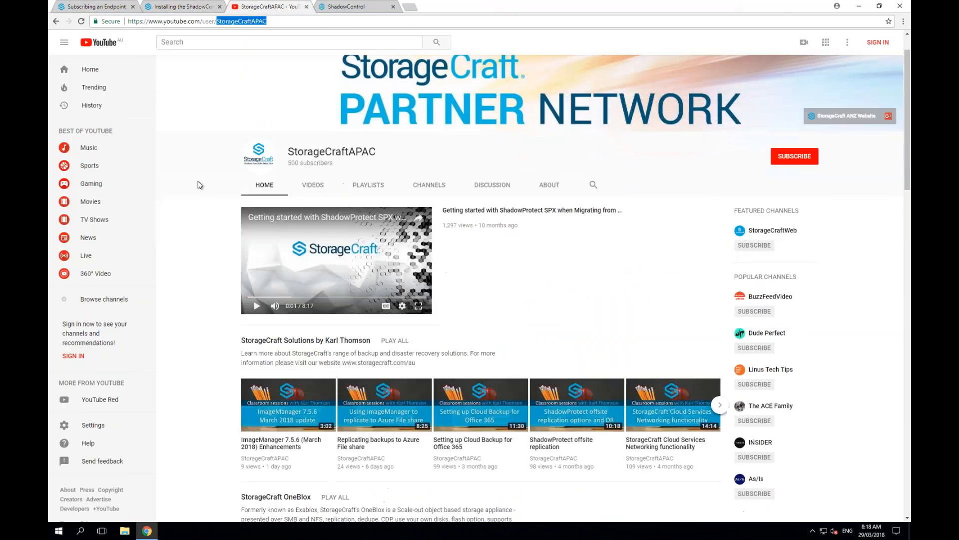
click(336, 344)
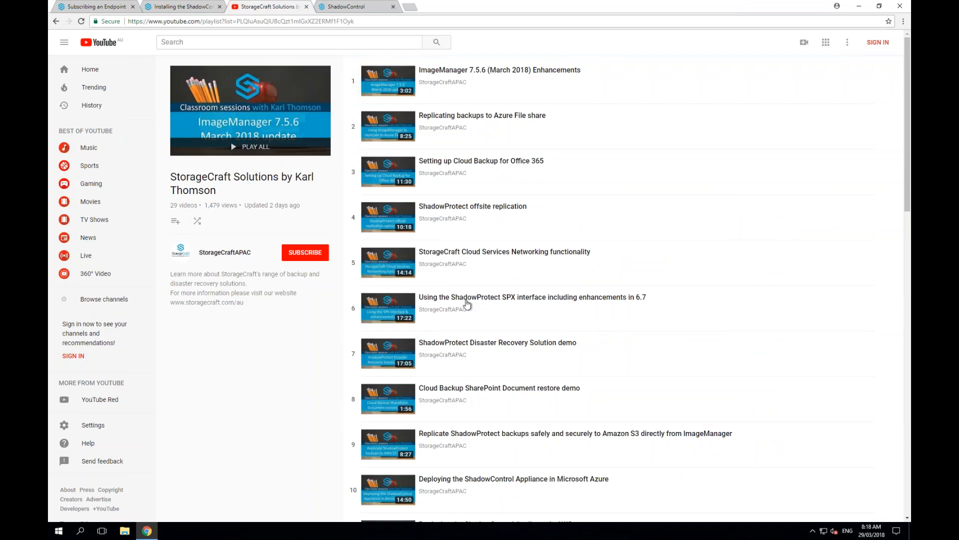
scroll(540, 237, down, 3)
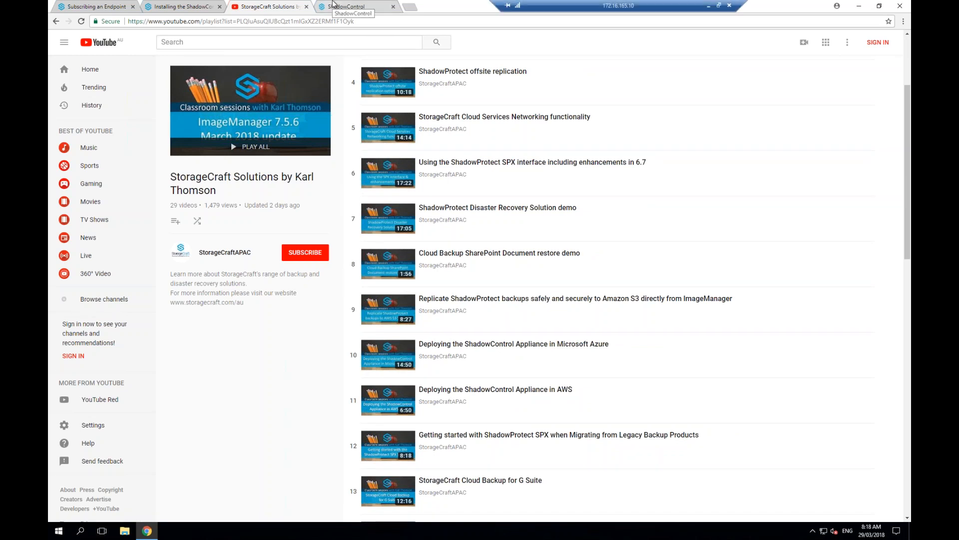
- On the ShadowControl dashboard, expand the paused backup job notification and list the endpoints with critical ShadowProtect status
click(350, 6)
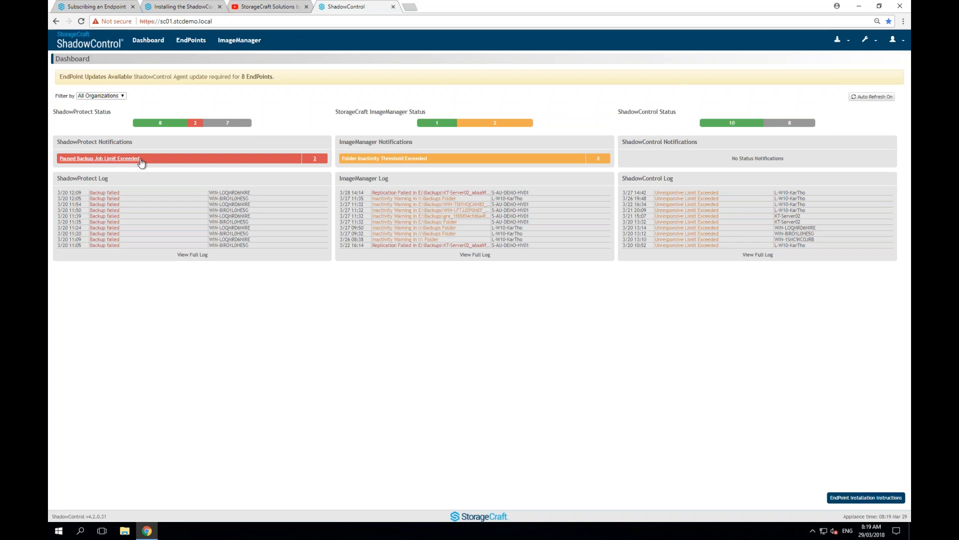
click(316, 159)
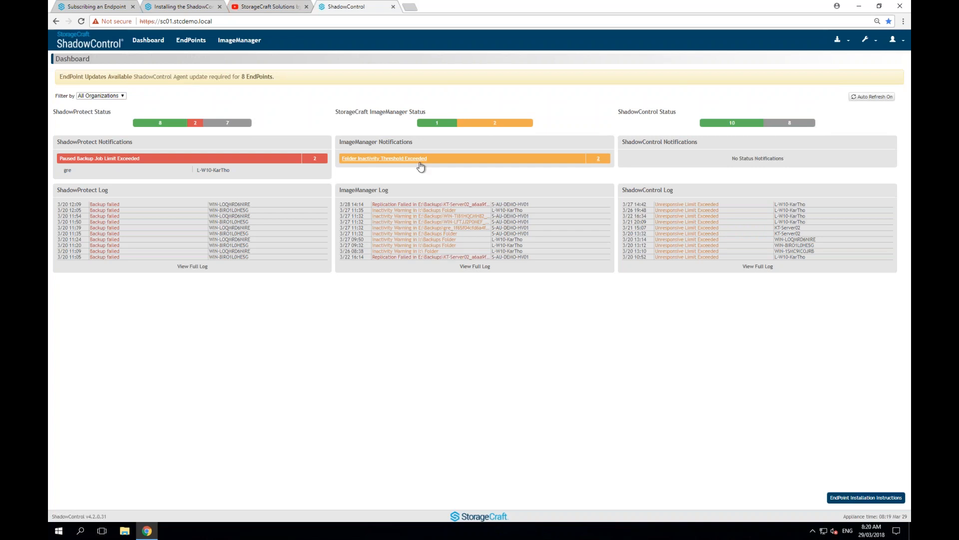
click(195, 123)
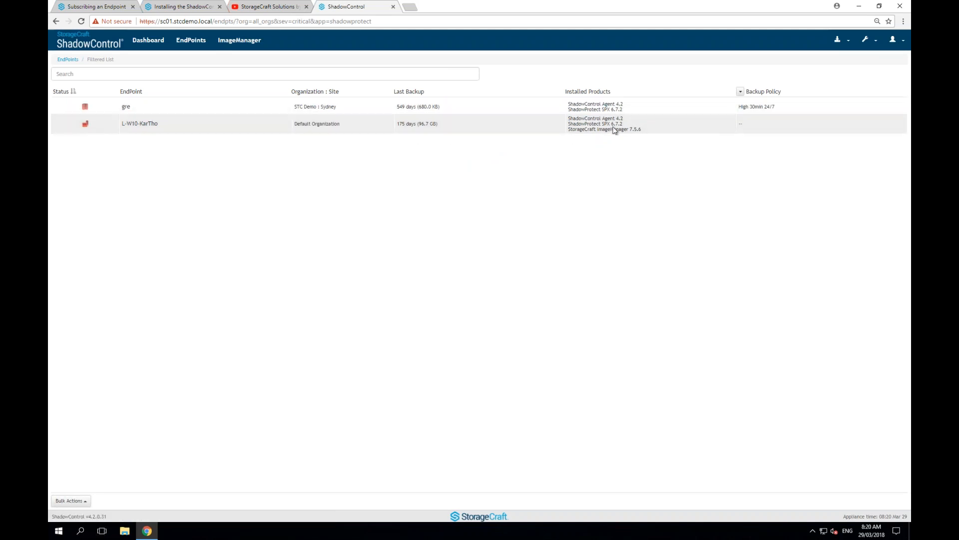
- From the full endpoint list, open KT-Server02, inspect its ShadowProtect licence and STC Sydney Lab destination path, and return to the list
click(195, 40)
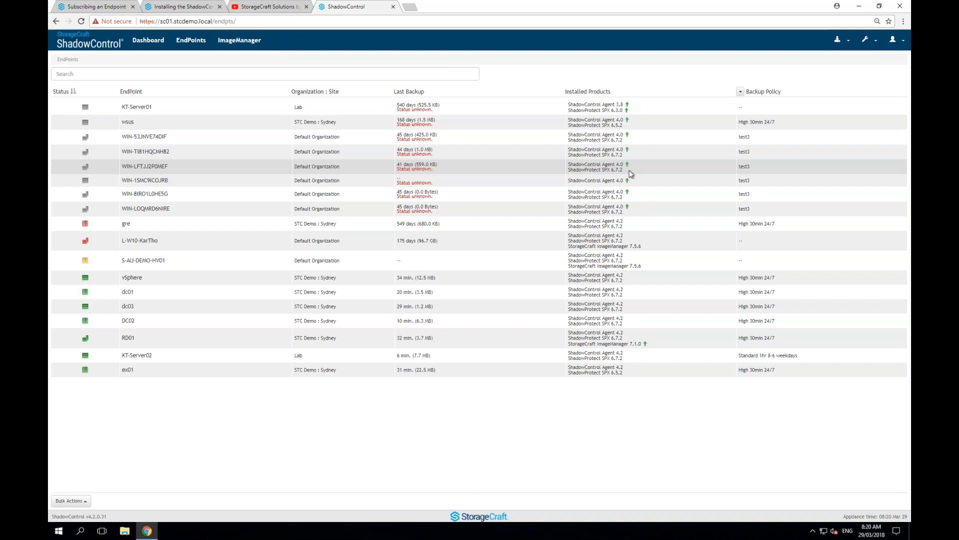
click(136, 355)
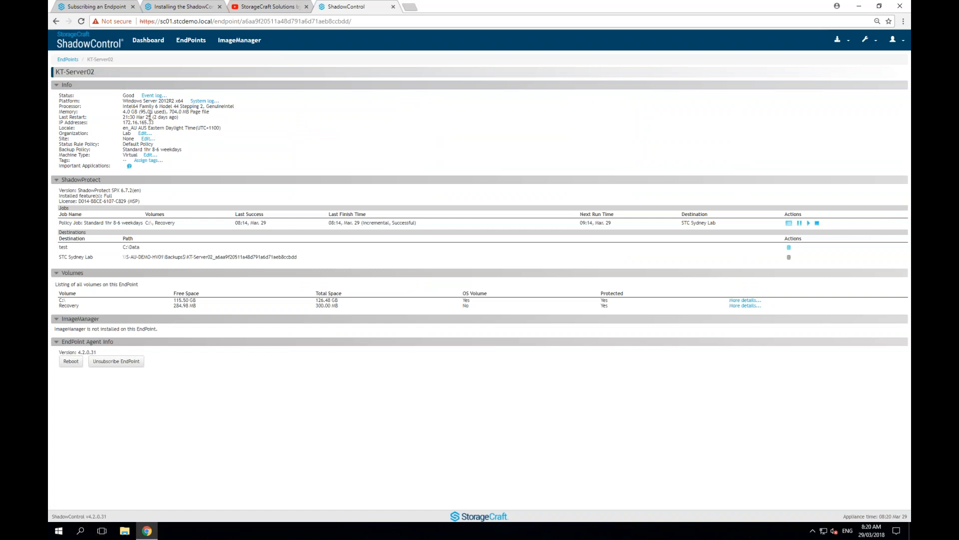
triple_click(97, 200)
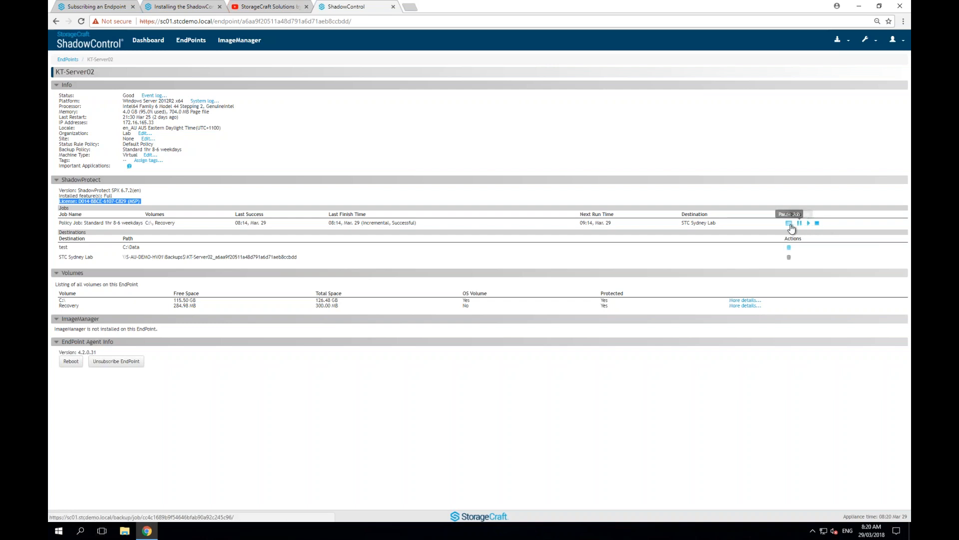
triple_click(185, 261)
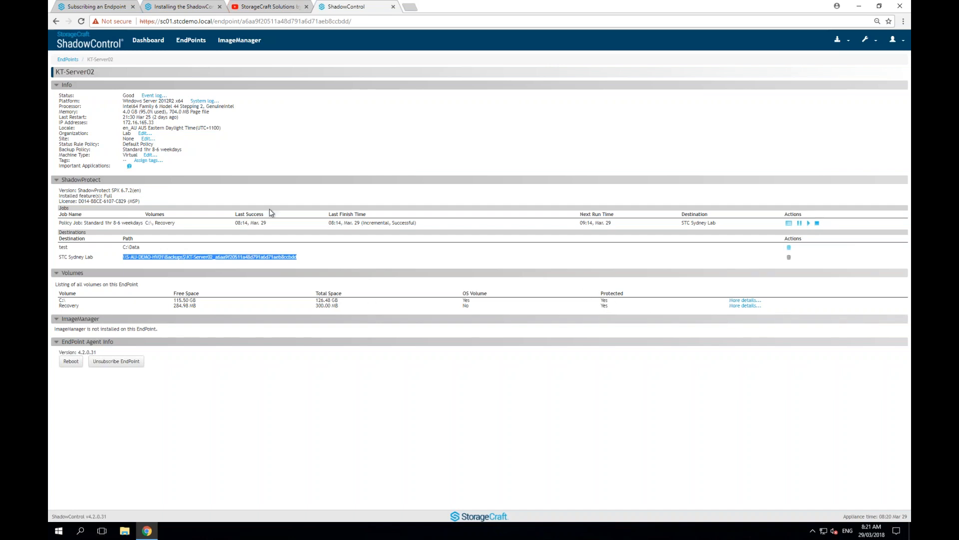
click(189, 40)
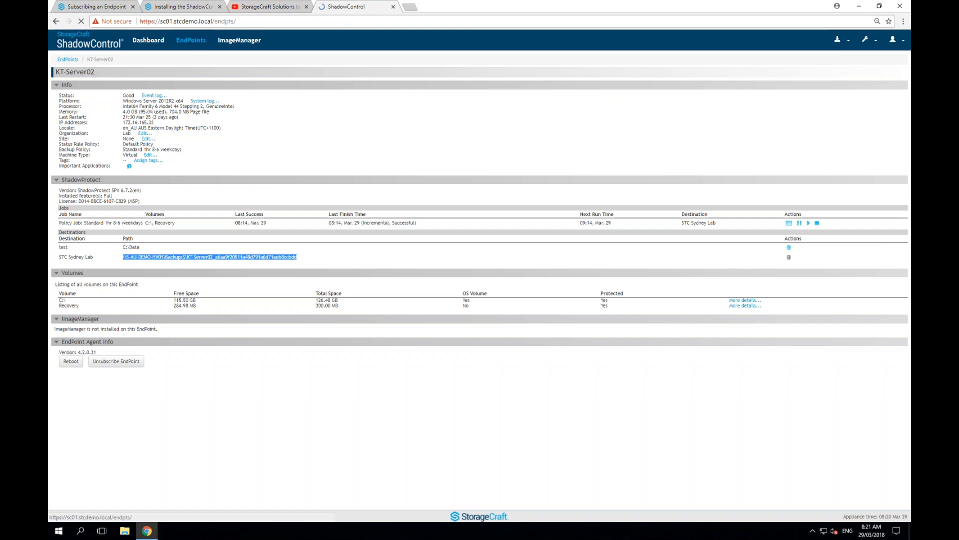
- Search the endpoint list for "sydney", review the matching endpoints and return to the dashboard
click(105, 75)
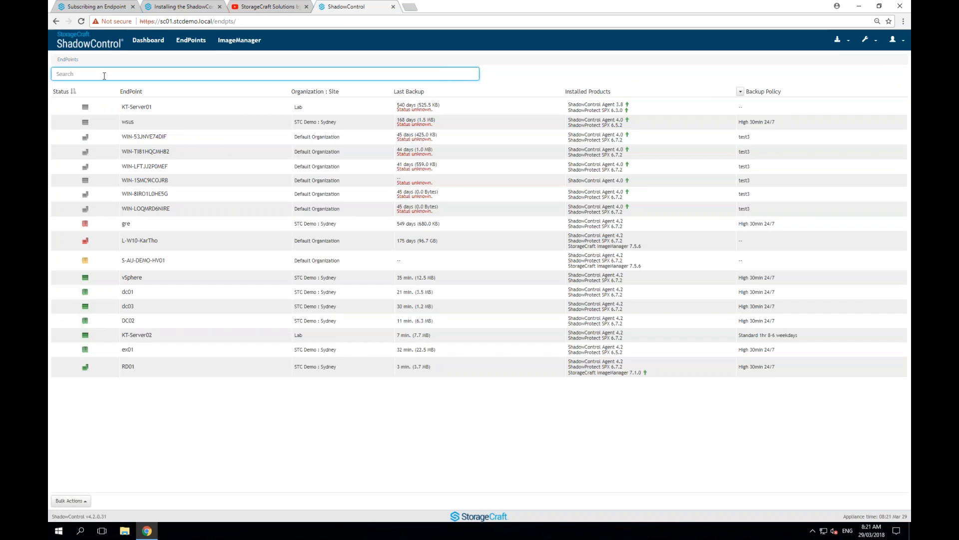
text(sydney)
key(Return)
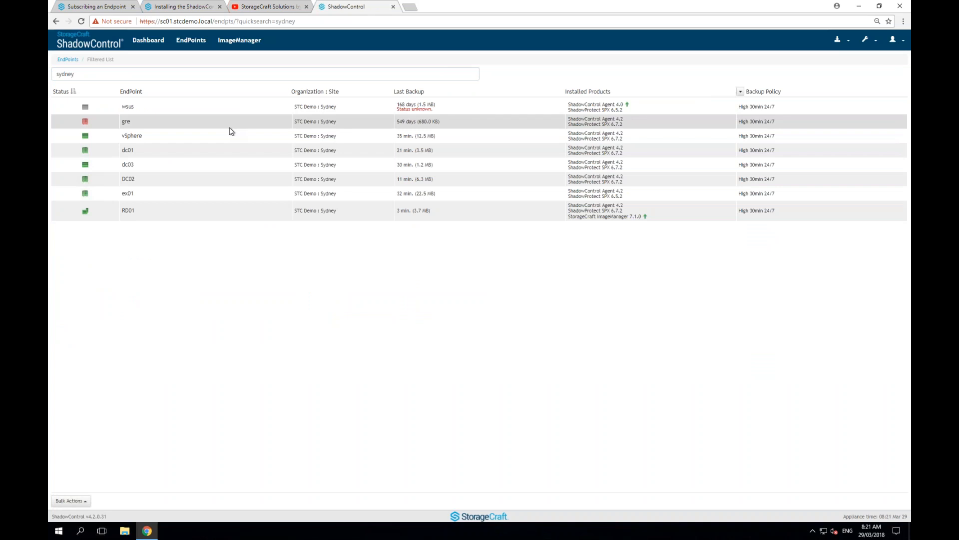
click(148, 40)
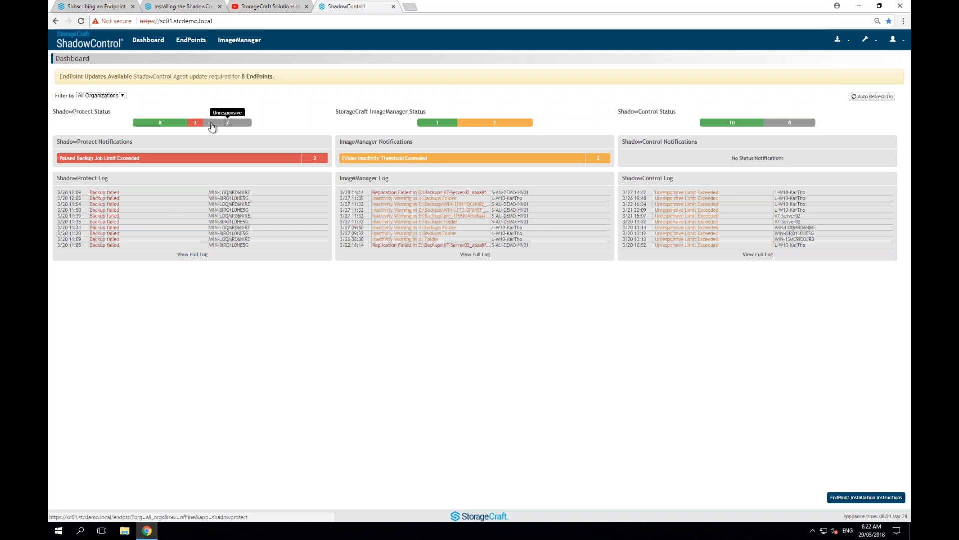
- In ImageManager, expand S-AU-DEMO-HV01, inspect the DC03 backup images, and return to review its managed computers' verification and replication status
click(239, 40)
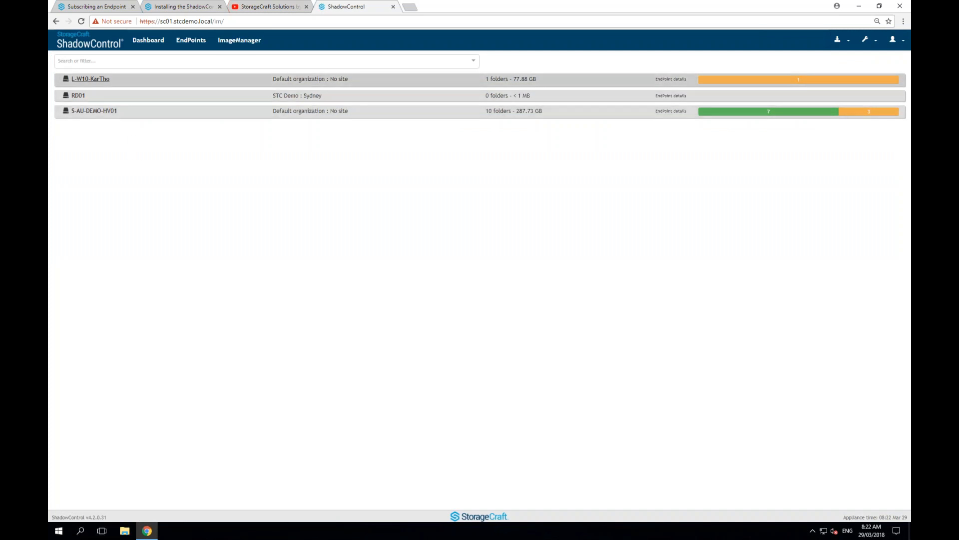
click(82, 111)
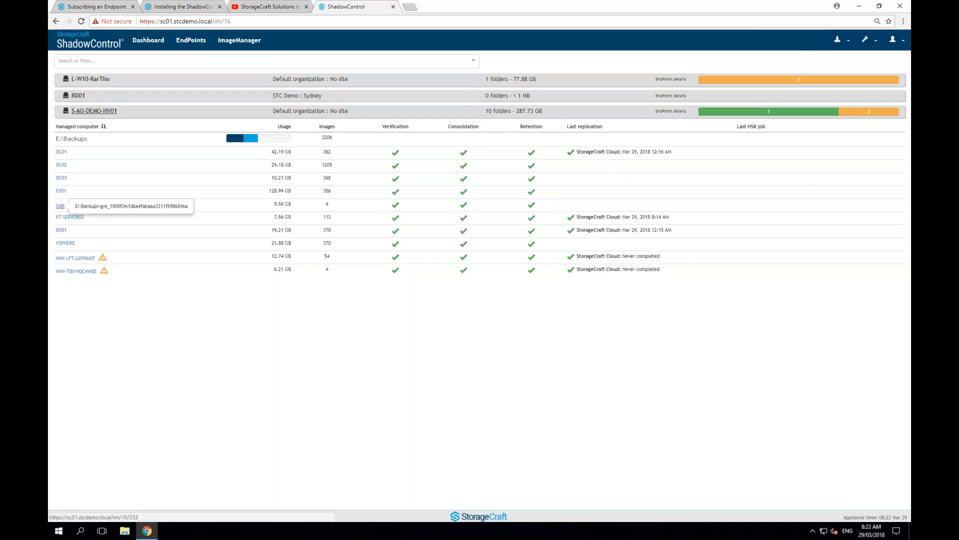
click(61, 178)
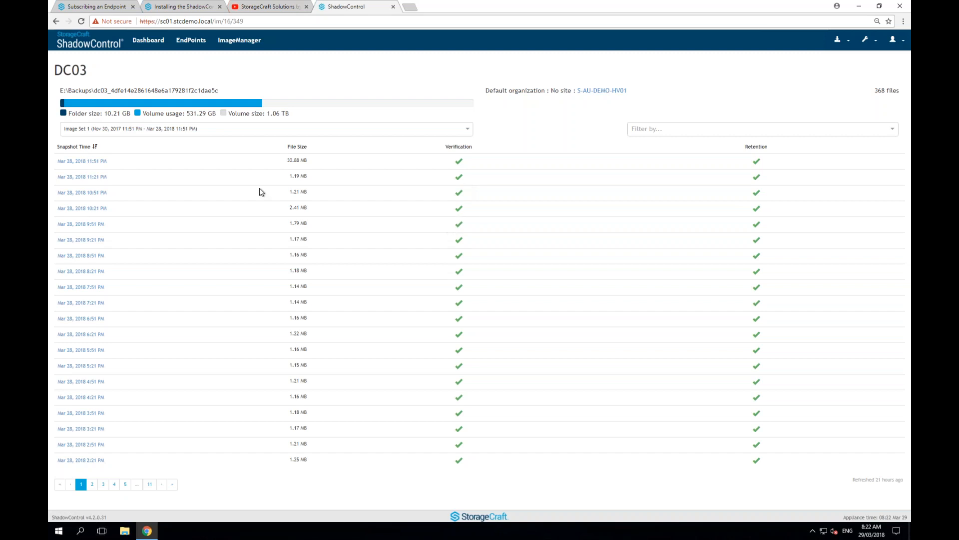
click(54, 23)
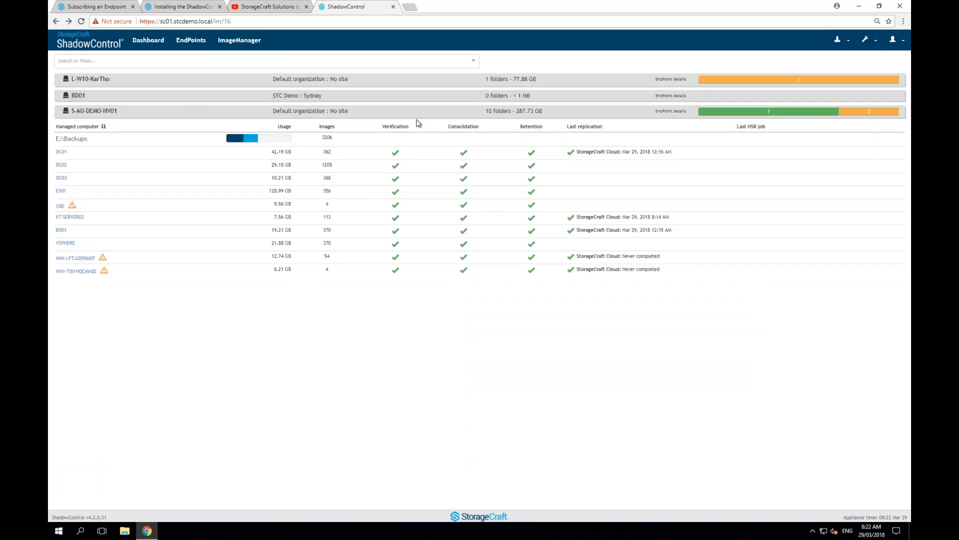
mouse_move(558, 4)
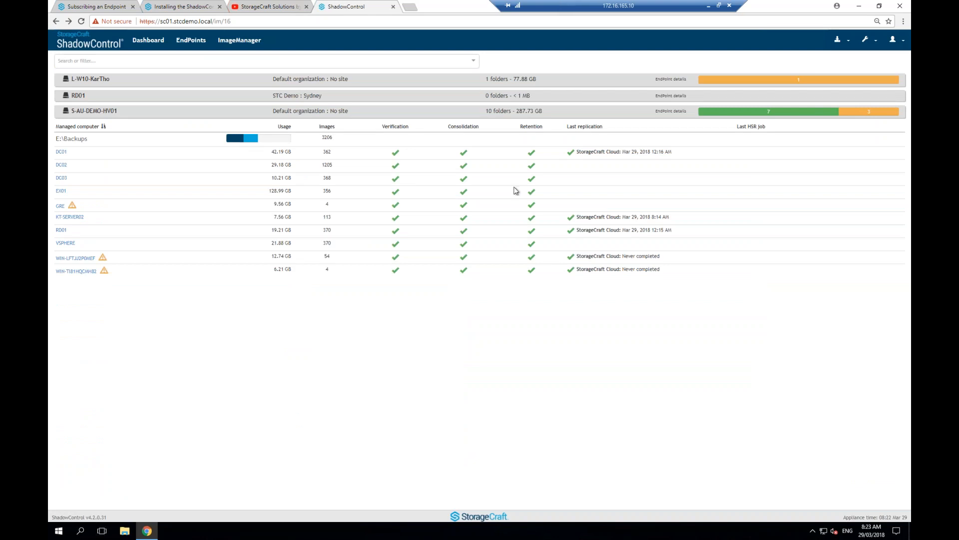
mouse_move(583, 150)
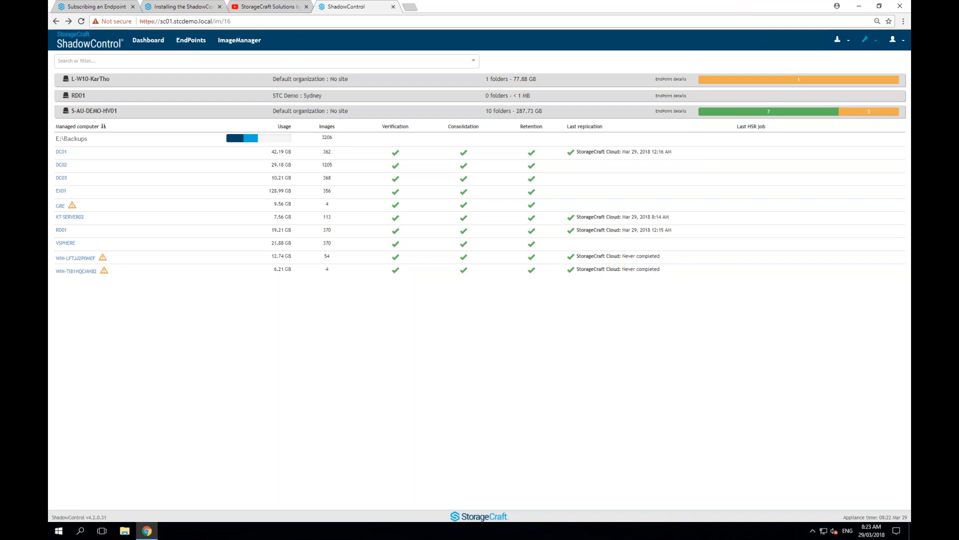
- Open the Default Policy from Status Rules for editing
click(865, 39)
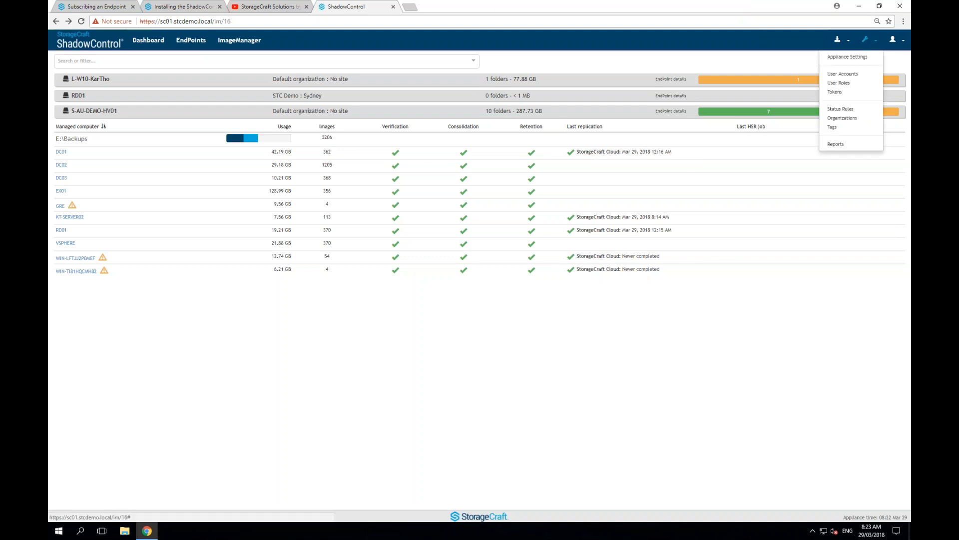
click(843, 109)
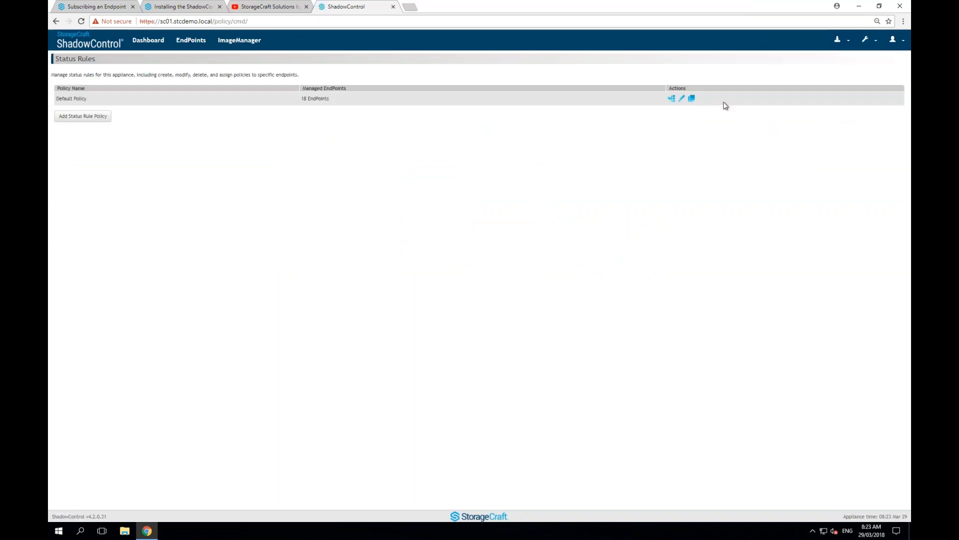
click(681, 99)
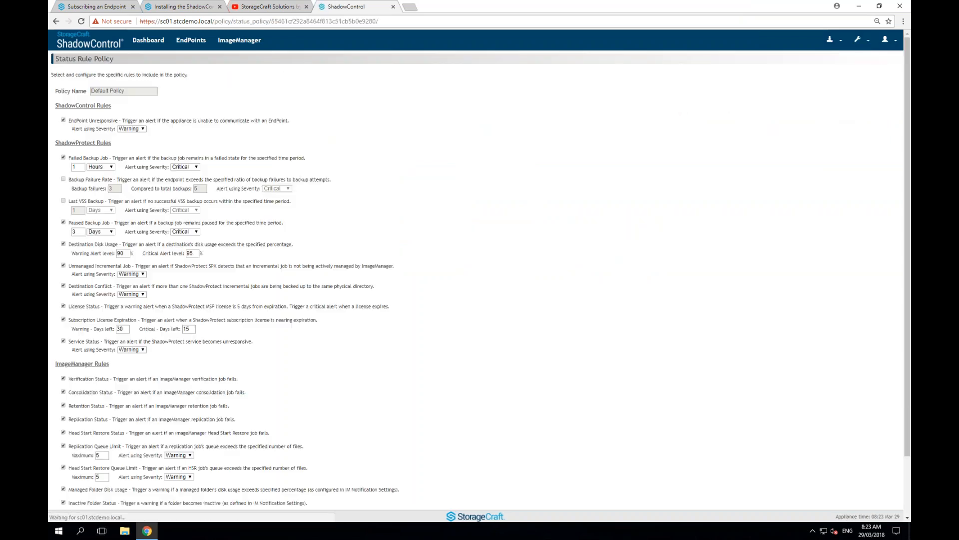
- Select Critical severity for the Failed Backup Job rule and enable the Backup Failure Rate and Last VSS Backup rules
click(194, 168)
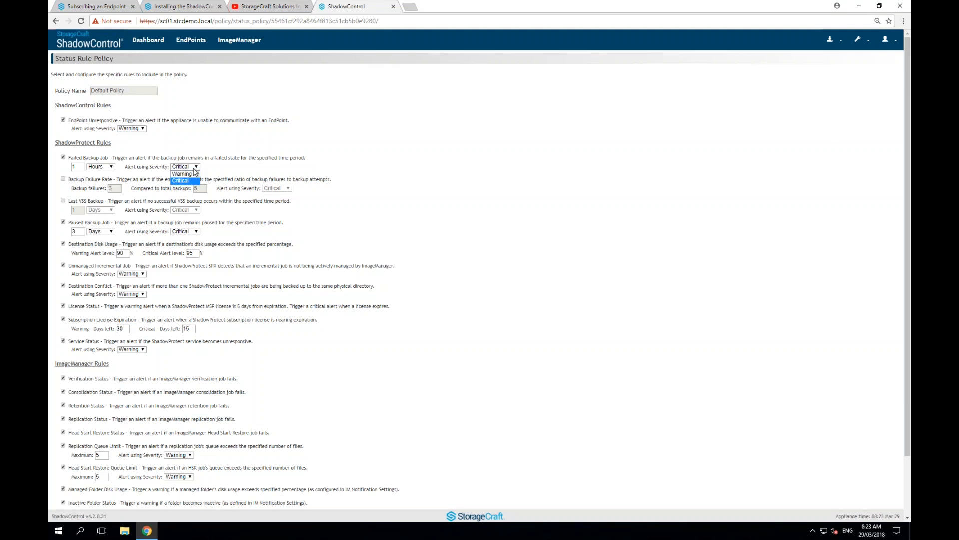
click(193, 182)
click(63, 179)
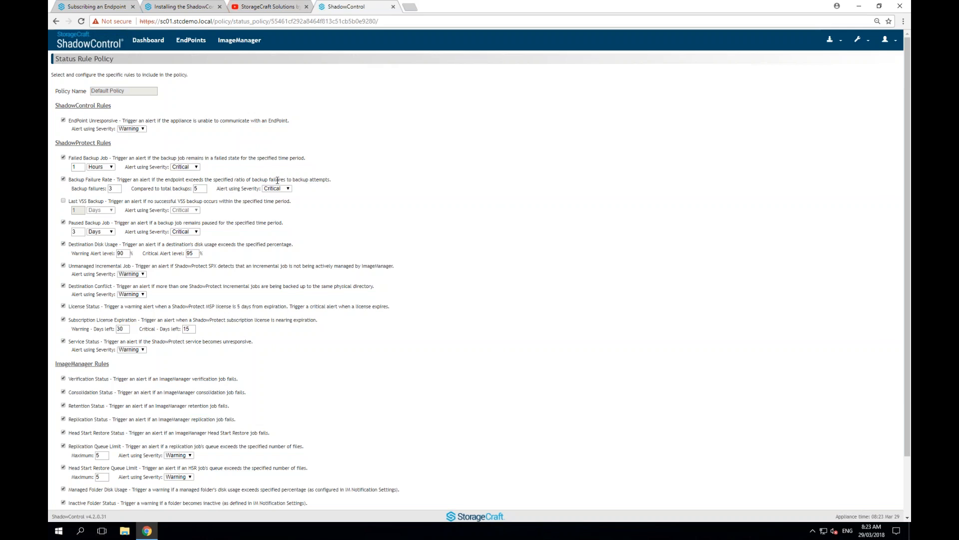
click(62, 201)
- Review the remaining ShadowProtect rules and the ImageManager rules, including paused jobs, destination conflict, license expiration, service status and replication queue limit
triple_click(90, 225)
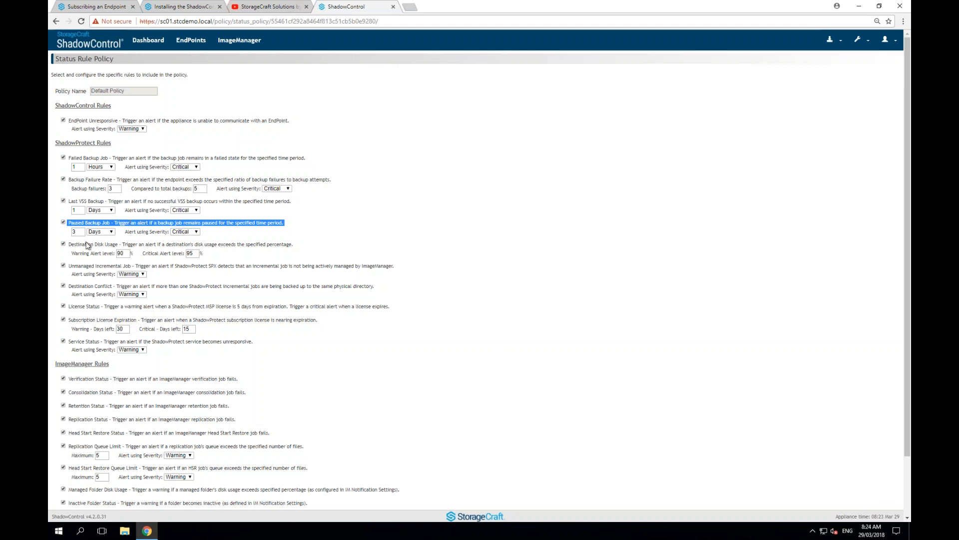
triple_click(84, 267)
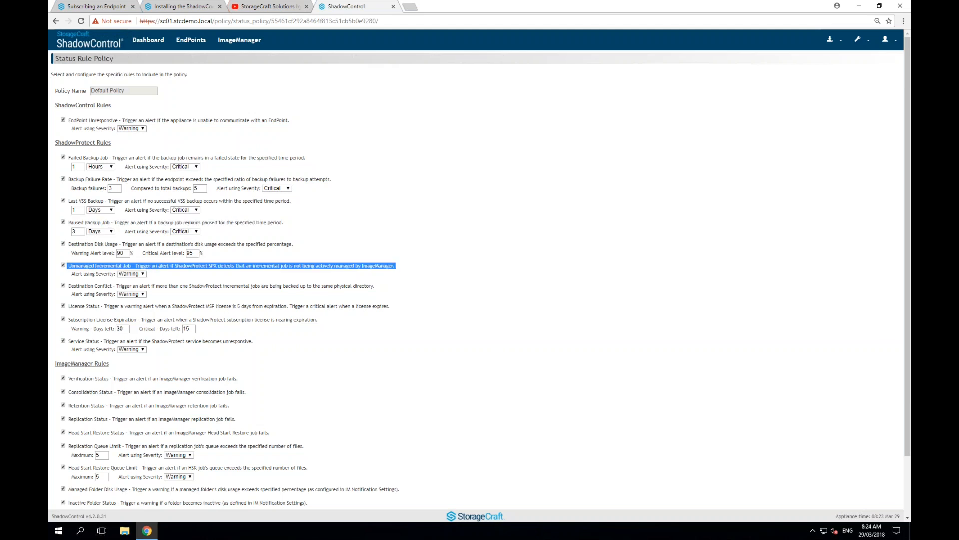
triple_click(82, 287)
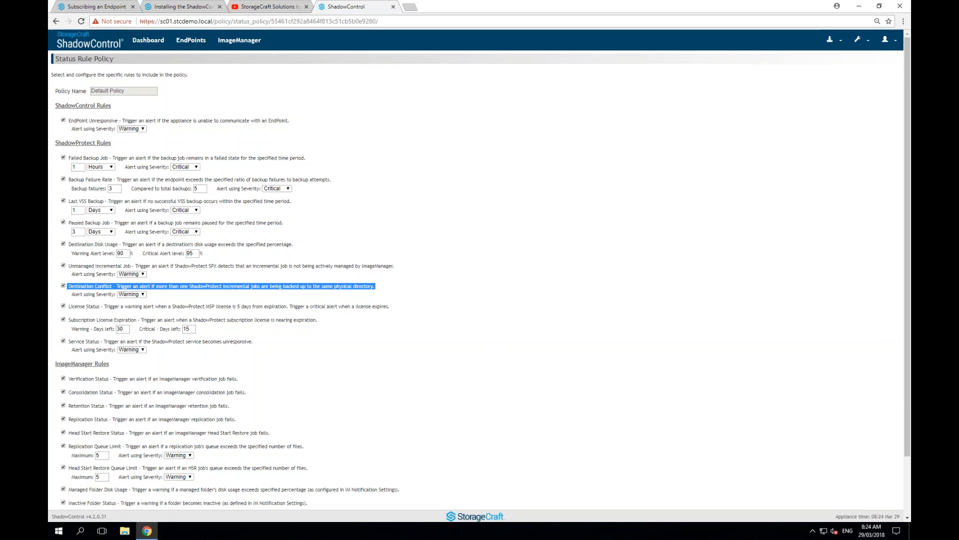
triple_click(126, 320)
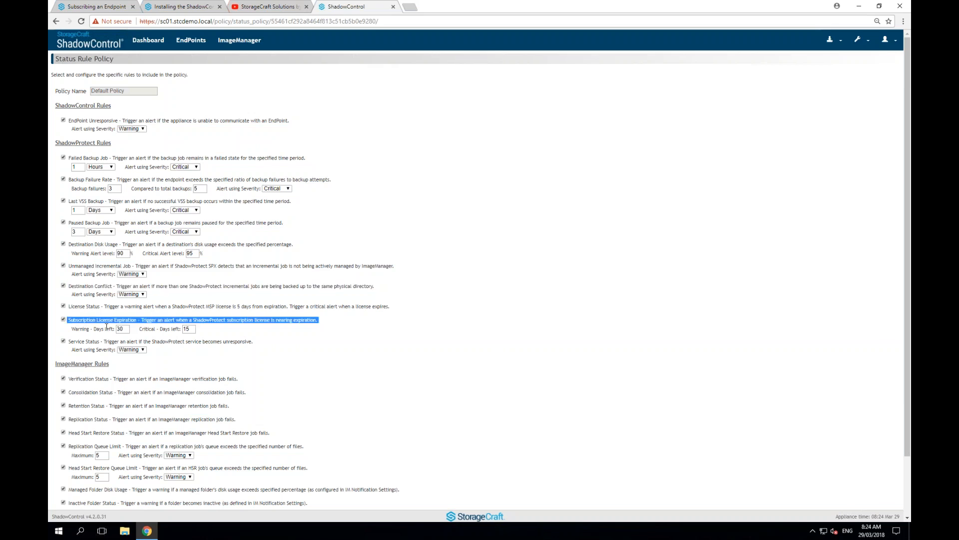
triple_click(115, 342)
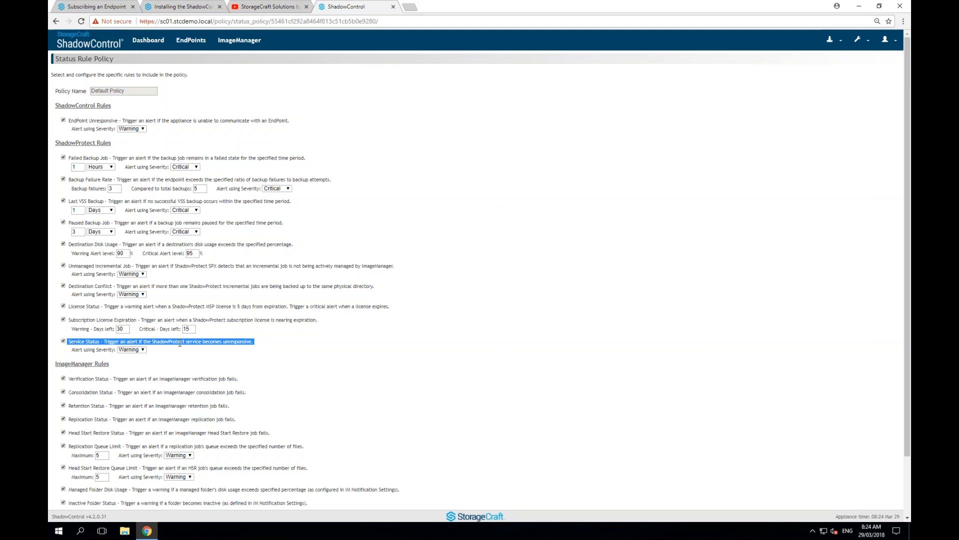
scroll(105, 416, down, 1)
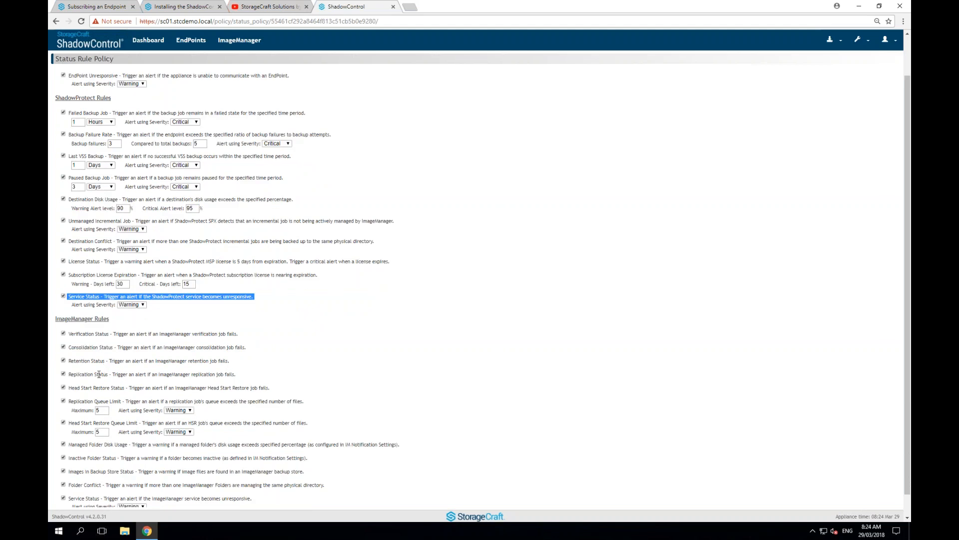
triple_click(80, 403)
double_click(103, 410)
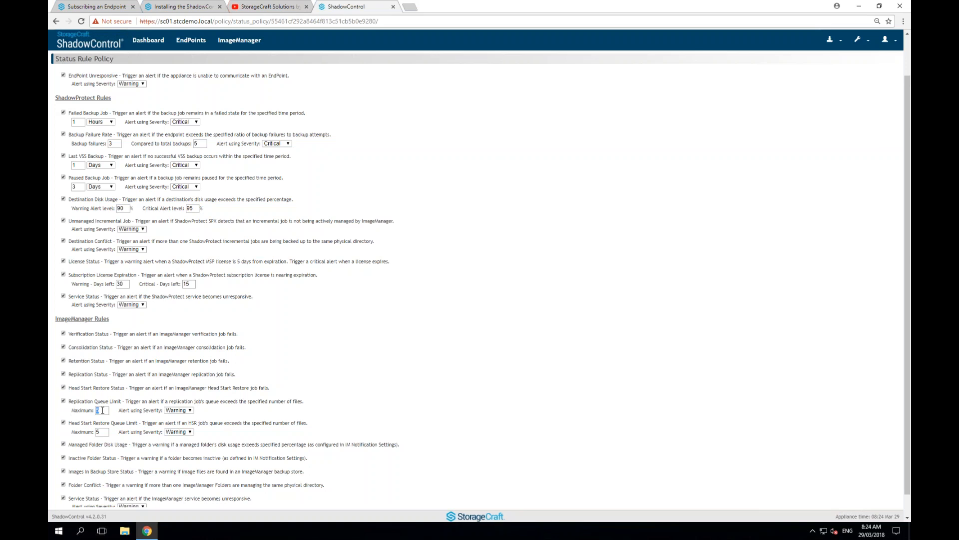
scroll(107, 457, down, 1)
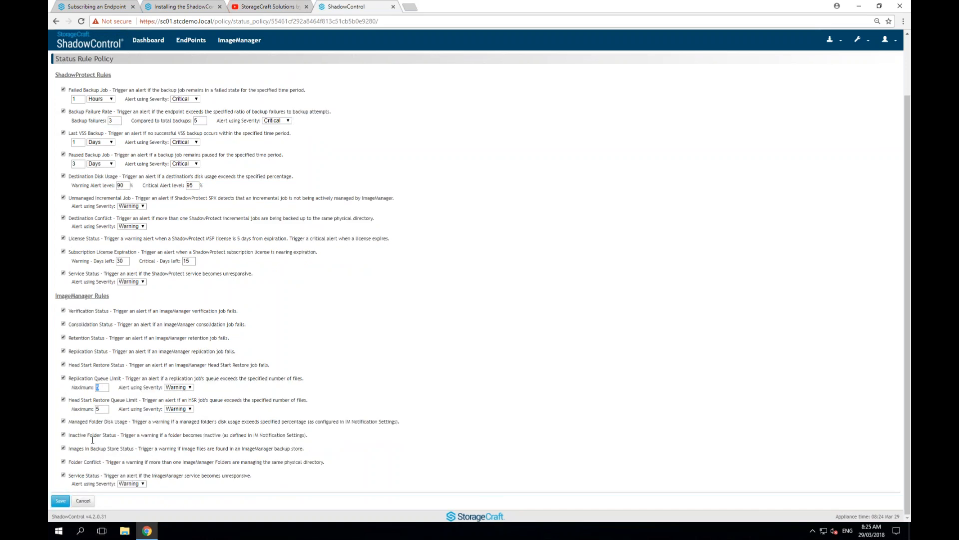
scroll(92, 440, up, 2)
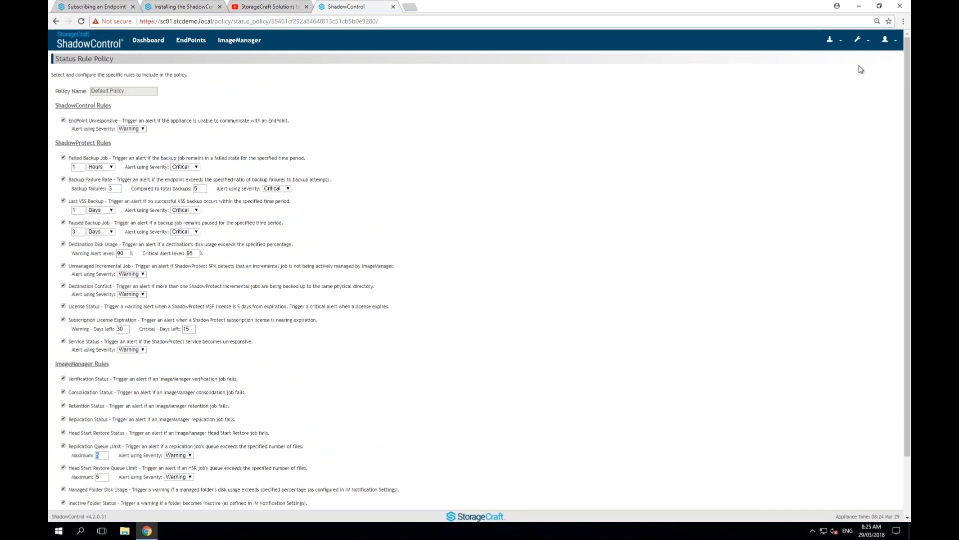
- From the Organizations list, open the Auckland site for editing and look through its ShadowProtect SPX backup policy choices
click(858, 40)
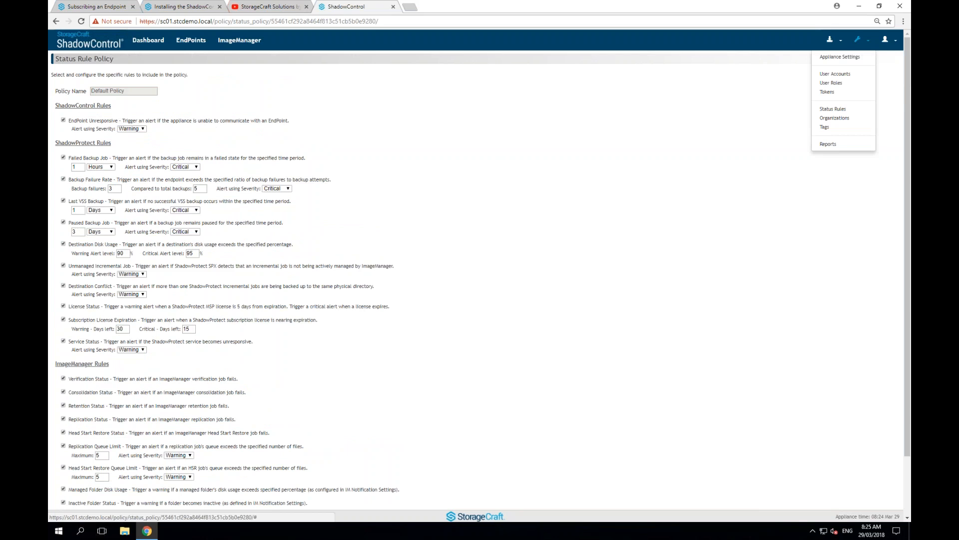
click(841, 119)
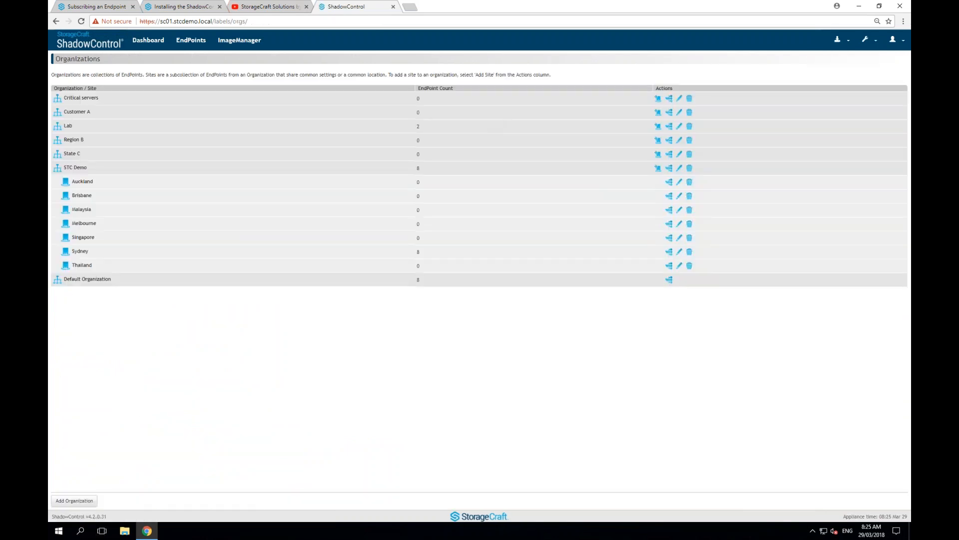
click(679, 182)
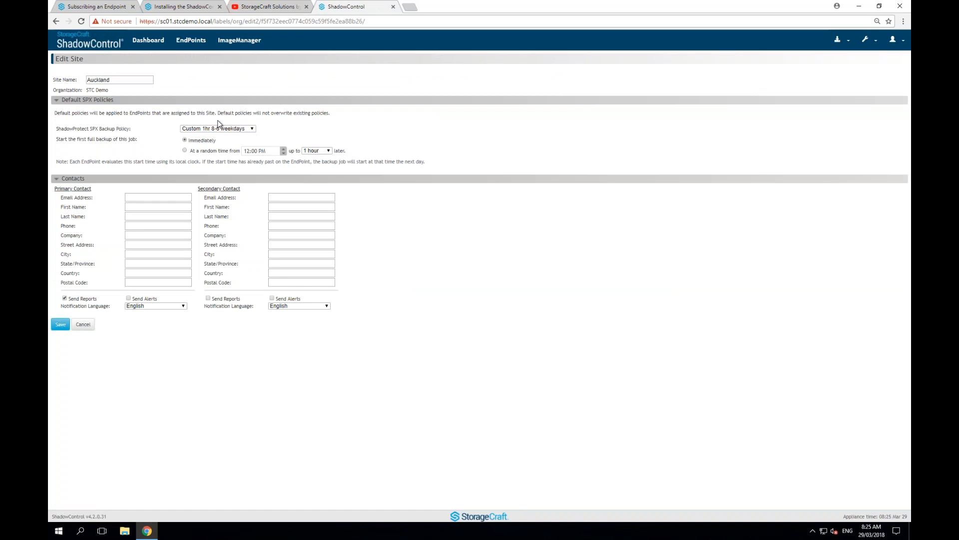
click(225, 128)
click(180, 145)
- Open Reports, view the current superadmin report and examine the ShadowProtect license status of the Default Organization endpoints
click(866, 40)
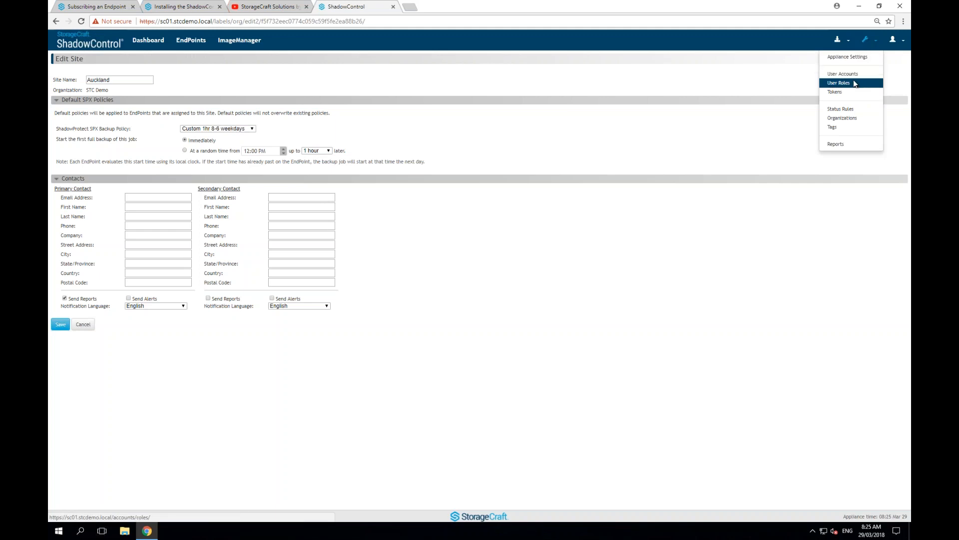
click(845, 145)
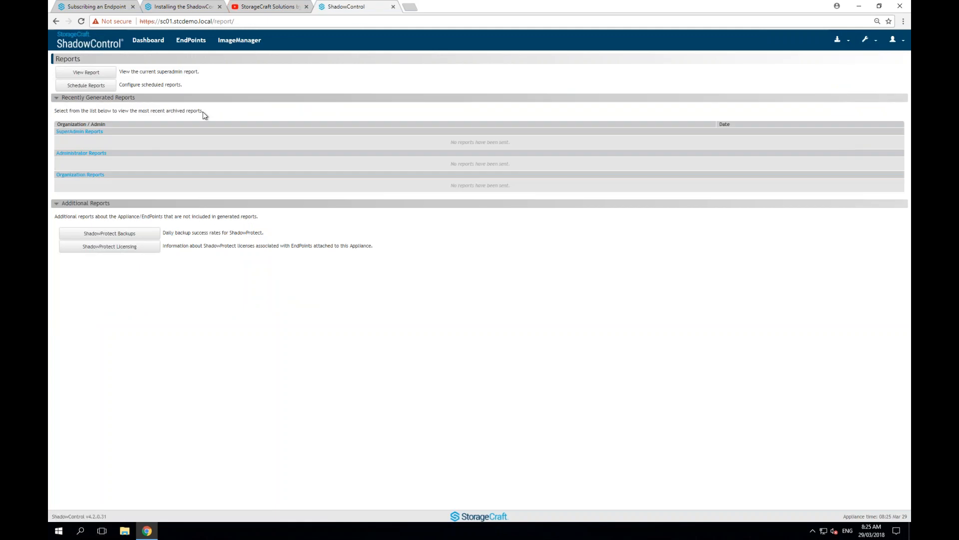
click(88, 72)
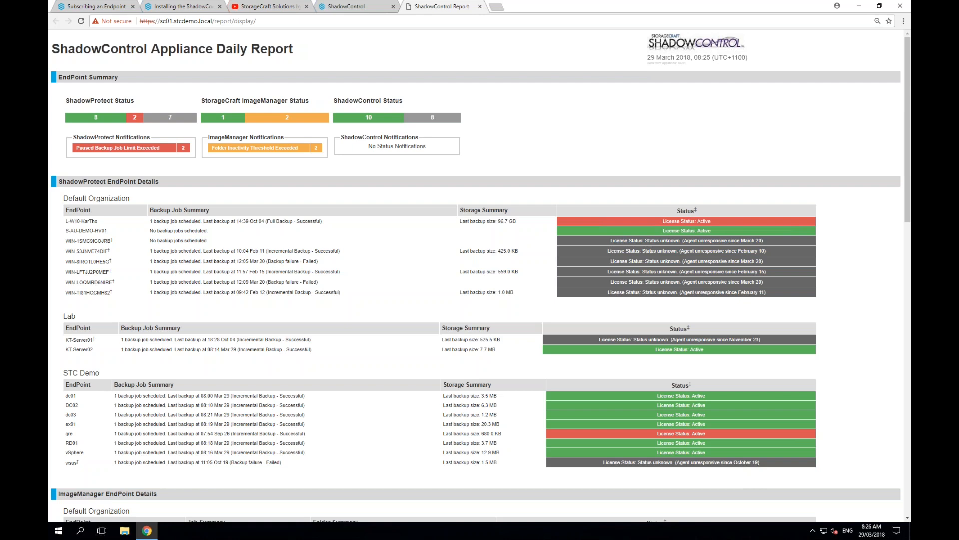
triple_click(680, 231)
triple_click(682, 222)
scroll(421, 274, down, 3)
scroll(245, 180, up, 1)
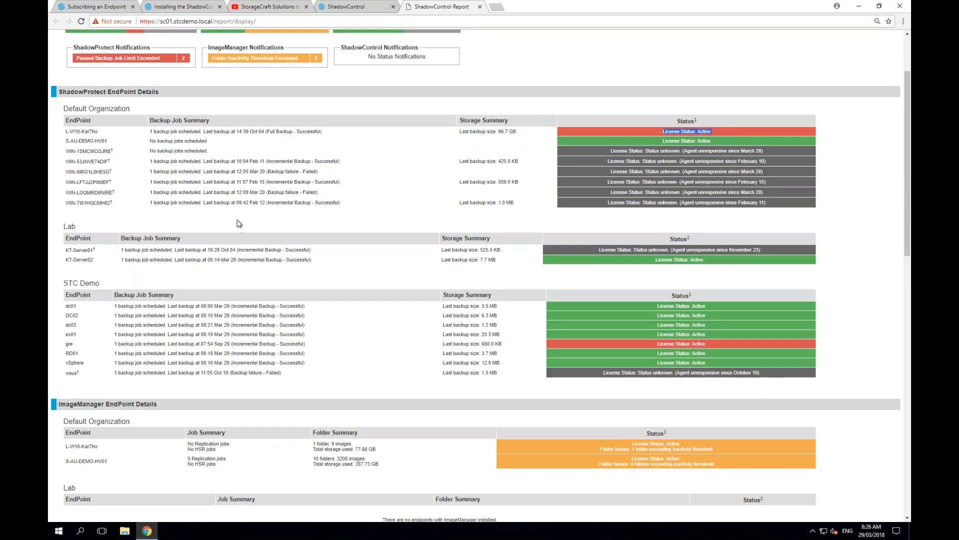
- Review the report's ImageManager EndPoint Details, checking RD01's job and folder summary and the folder issues under Default Organization
scroll(239, 228, down, 3)
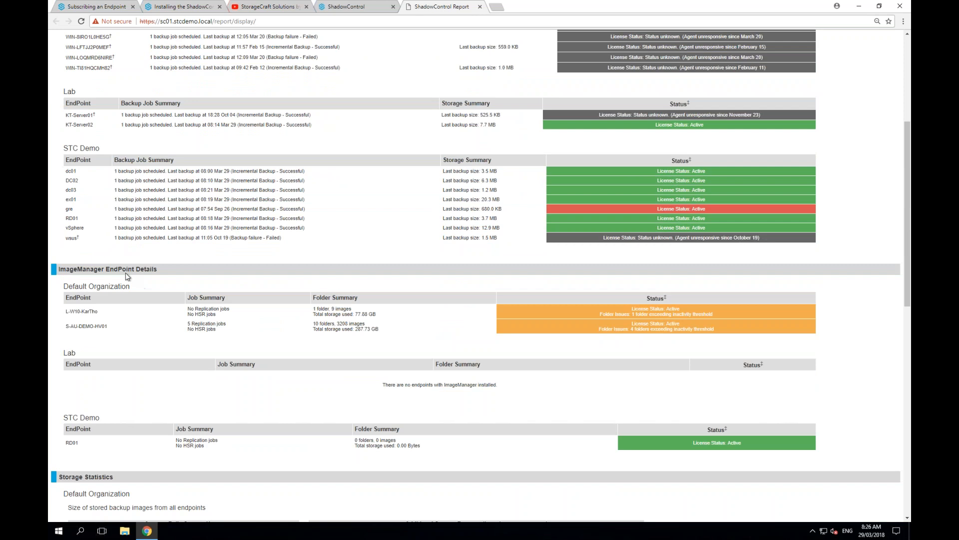
scroll(137, 260, down, 1)
double_click(70, 397)
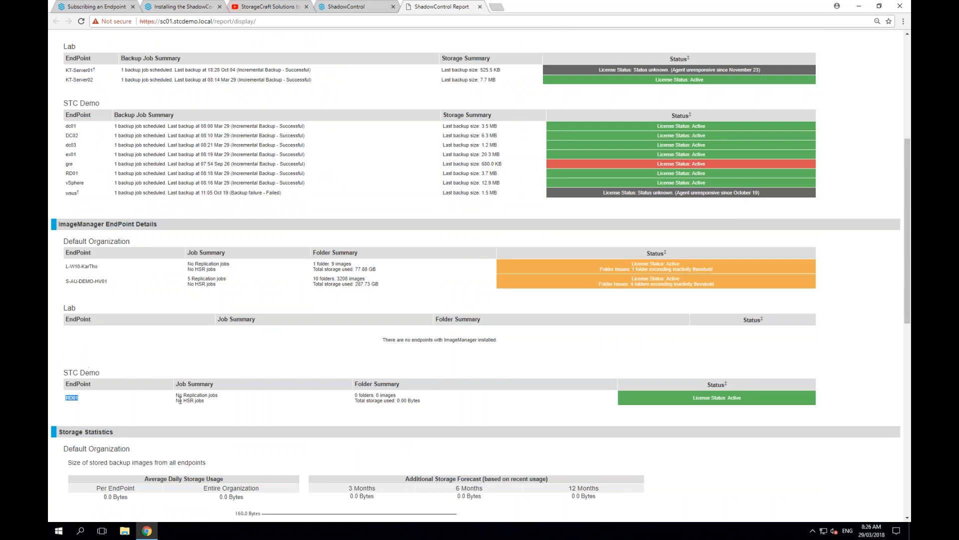
triple_click(197, 393)
triple_click(197, 395)
triple_click(375, 400)
triple_click(670, 283)
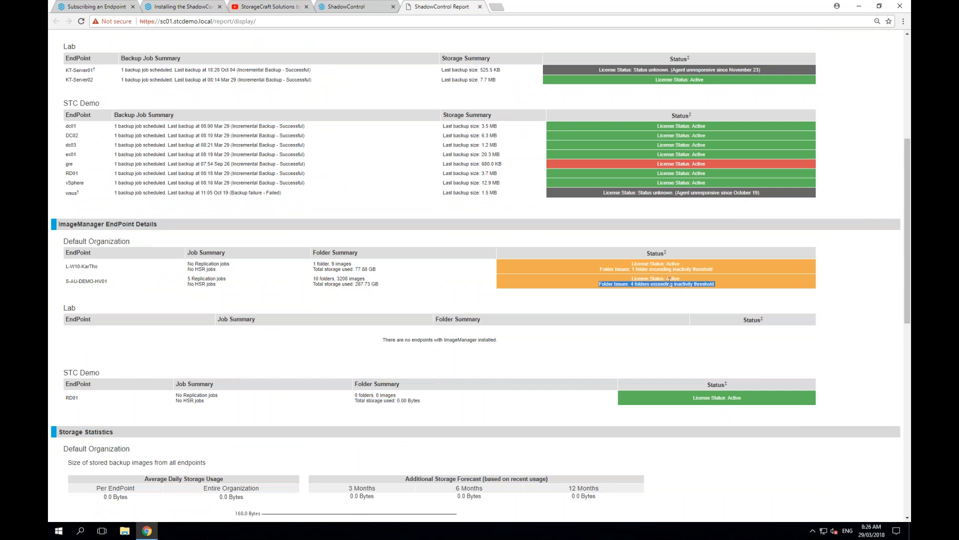
triple_click(672, 268)
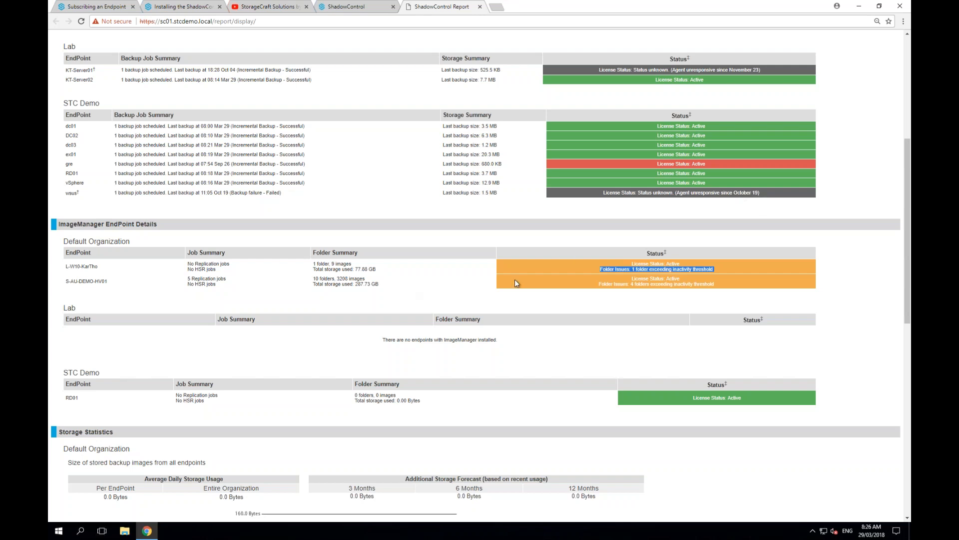
scroll(540, 289, down, 2)
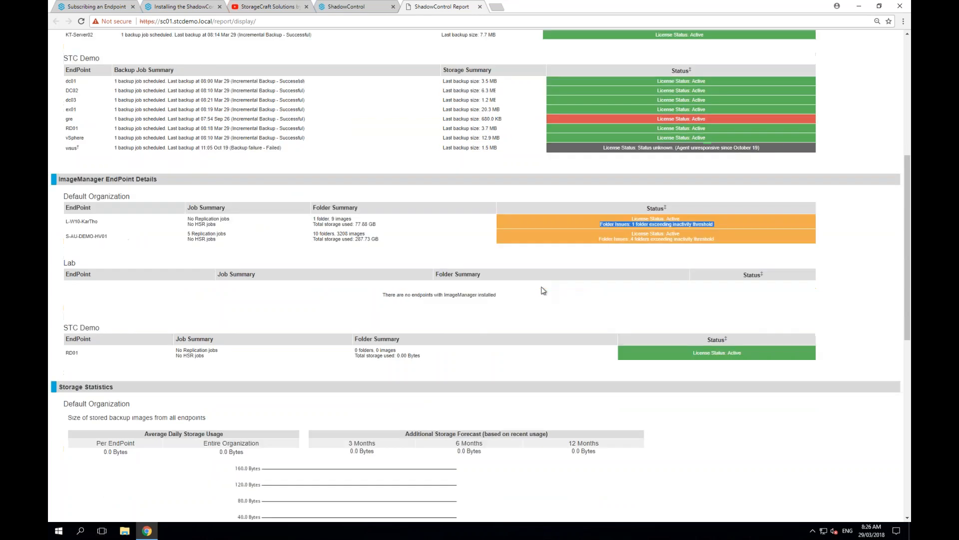
- Review the report's Storage Statistics and storage forecasts for Default Organization, Lab and STC Demo, and close the report
scroll(538, 287, down, 2)
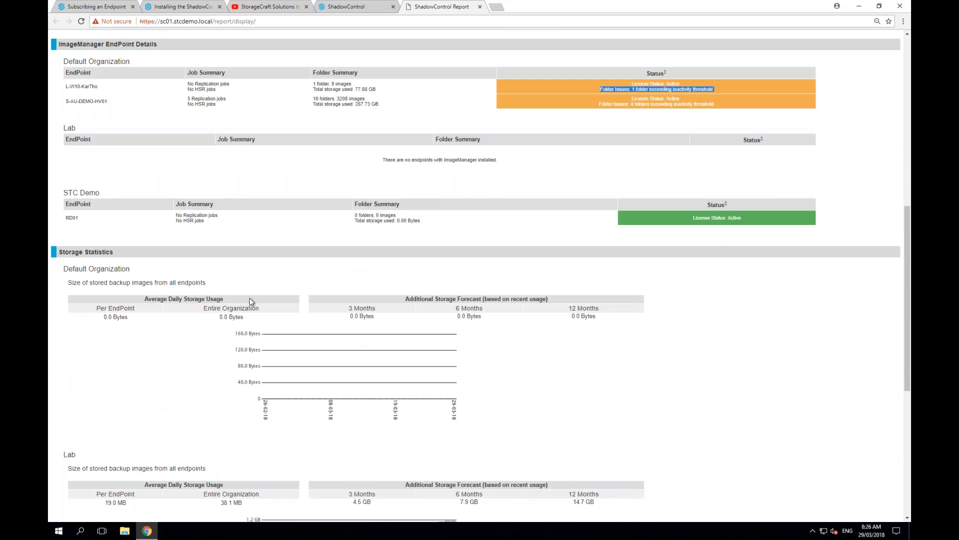
scroll(175, 266, down, 7)
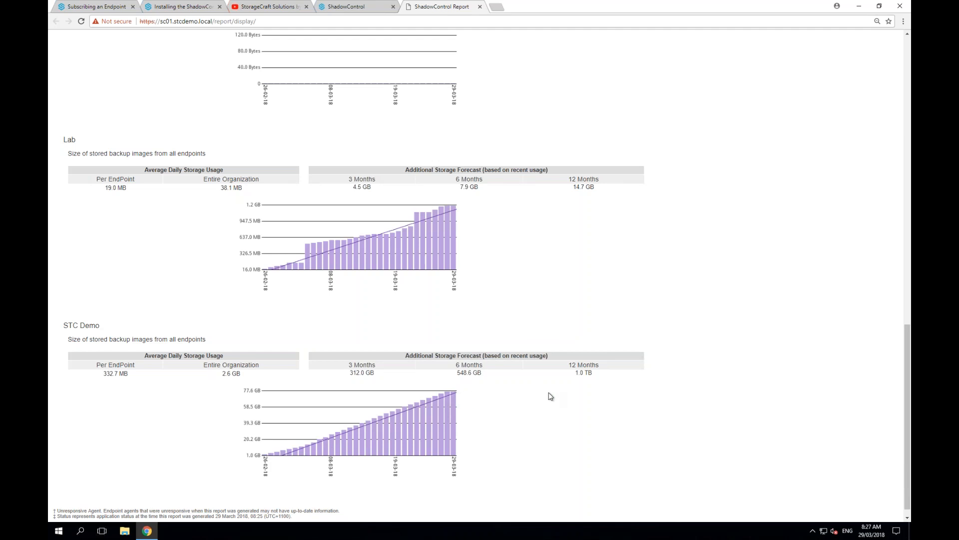
scroll(545, 394, down, 1)
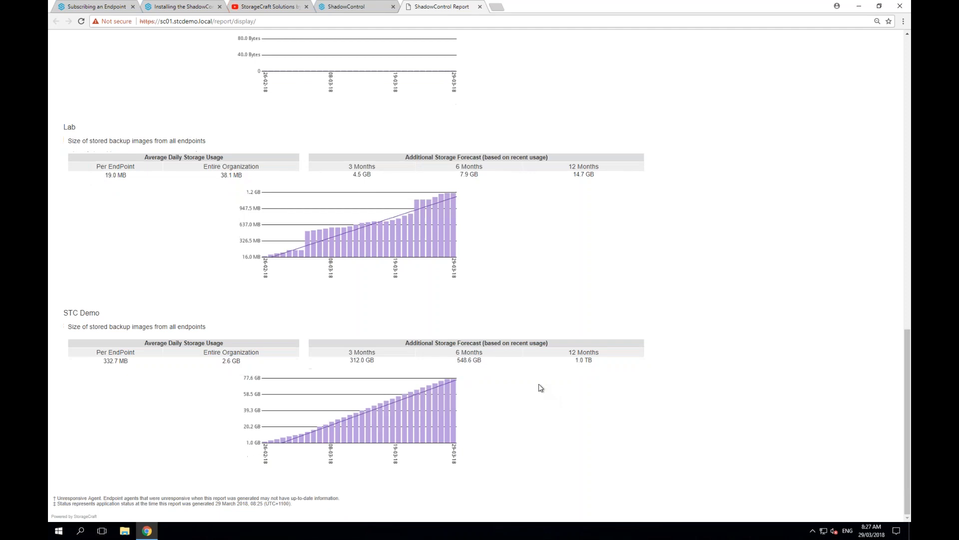
scroll(537, 388, up, 15)
click(480, 7)
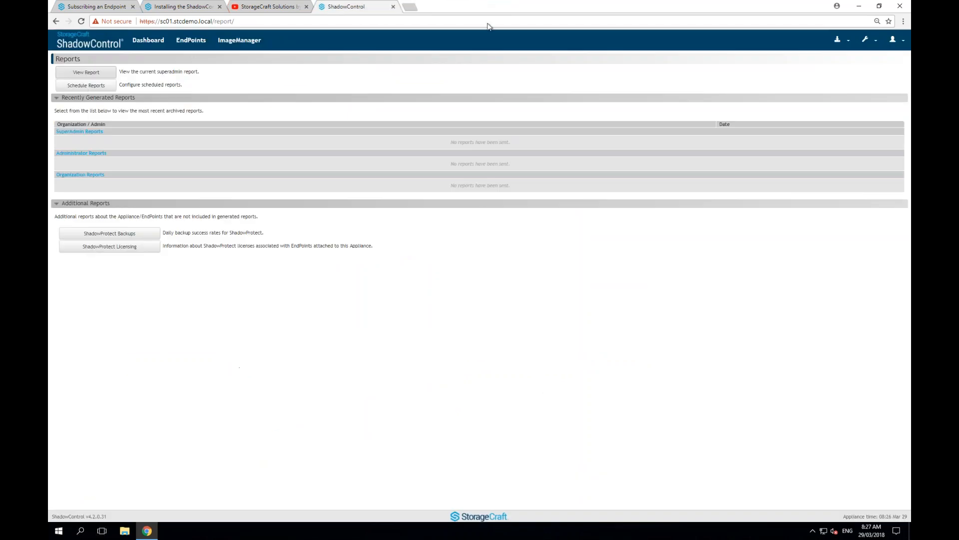
- Open report scheduling, examine the SuperAdmin report's sections, and view the sending frequency choices for the Organization Report
click(86, 85)
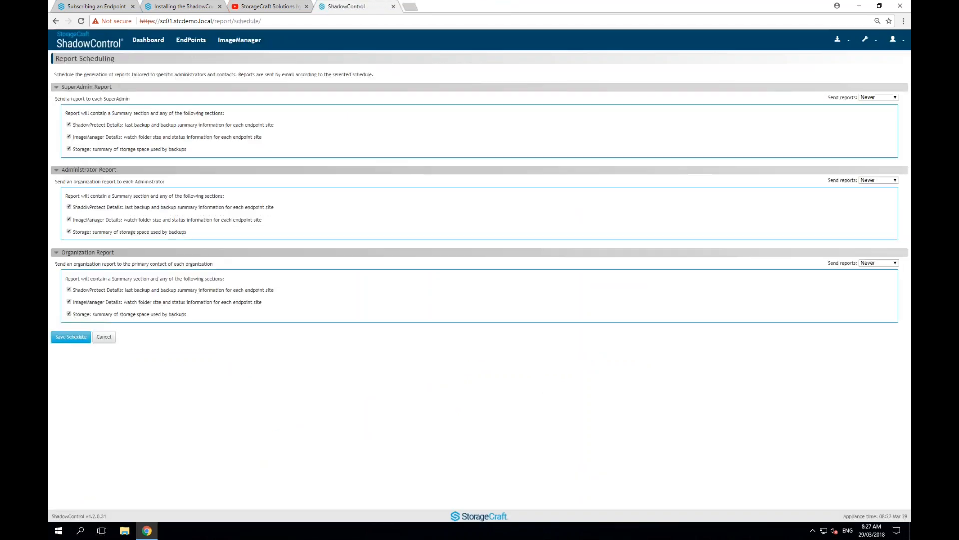
double_click(88, 128)
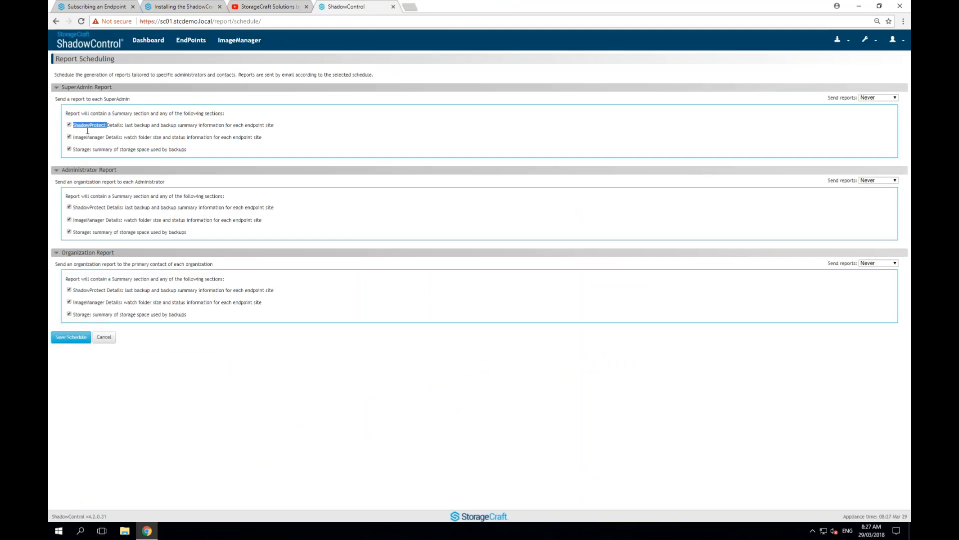
double_click(88, 137)
double_click(81, 150)
click(872, 263)
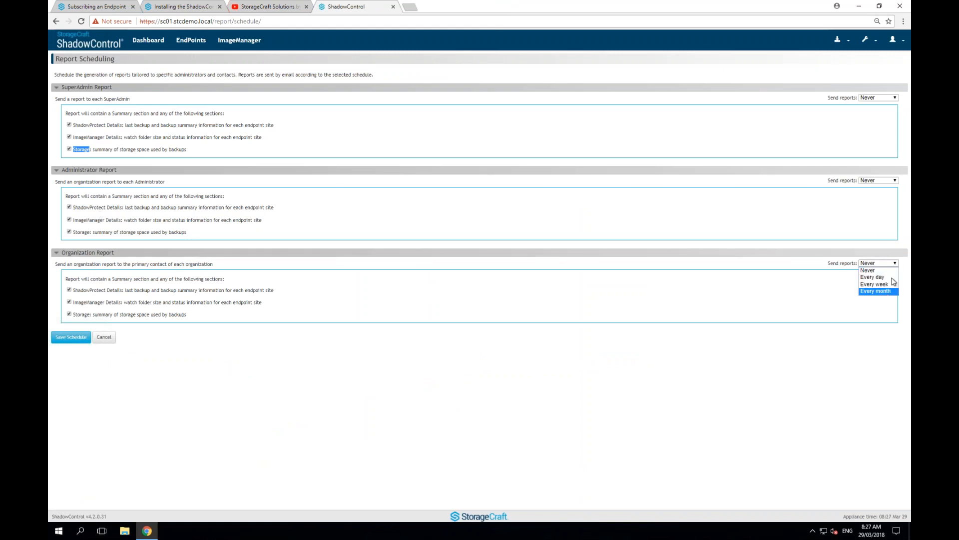
- Leave report scheduling, return to Reports and open the ShadowProtect Backups report of daily backup success rates
click(56, 22)
click(56, 22)
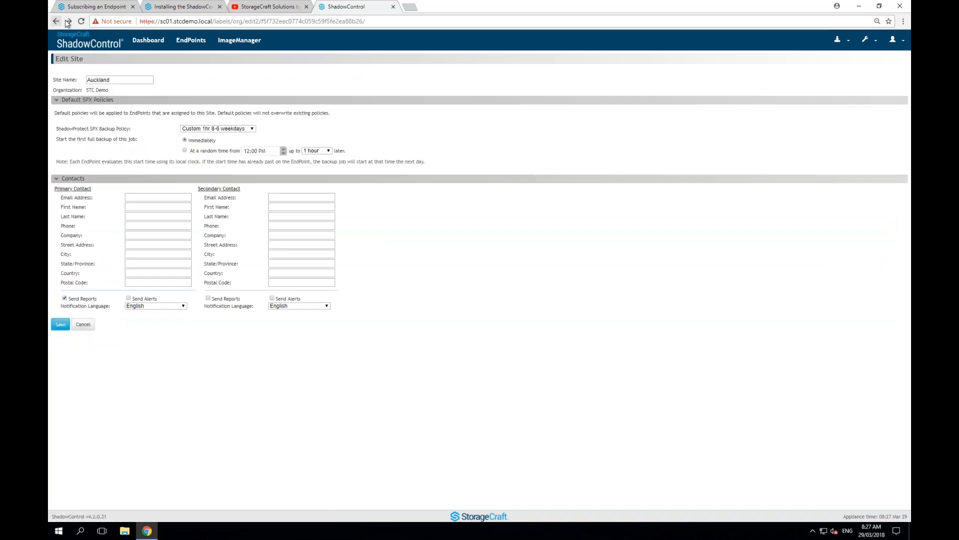
click(56, 21)
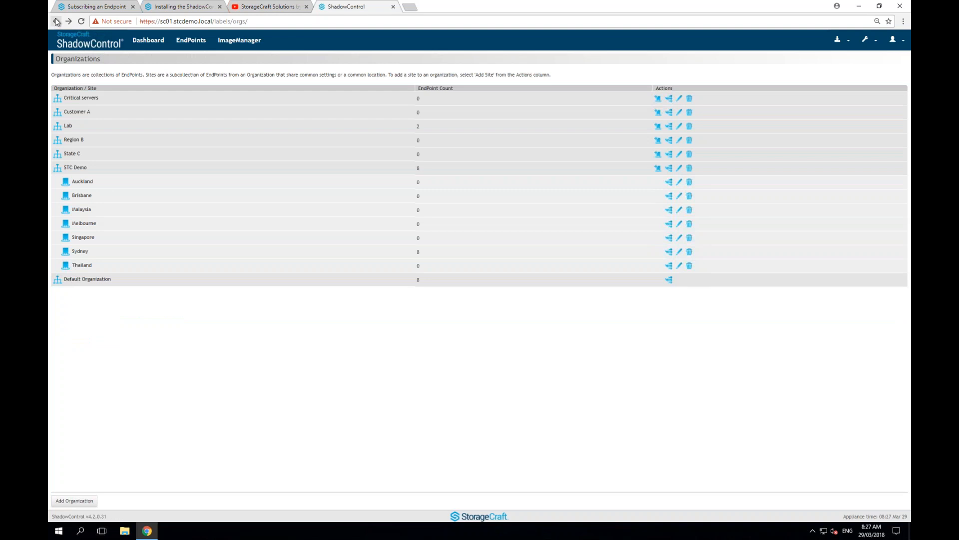
click(56, 21)
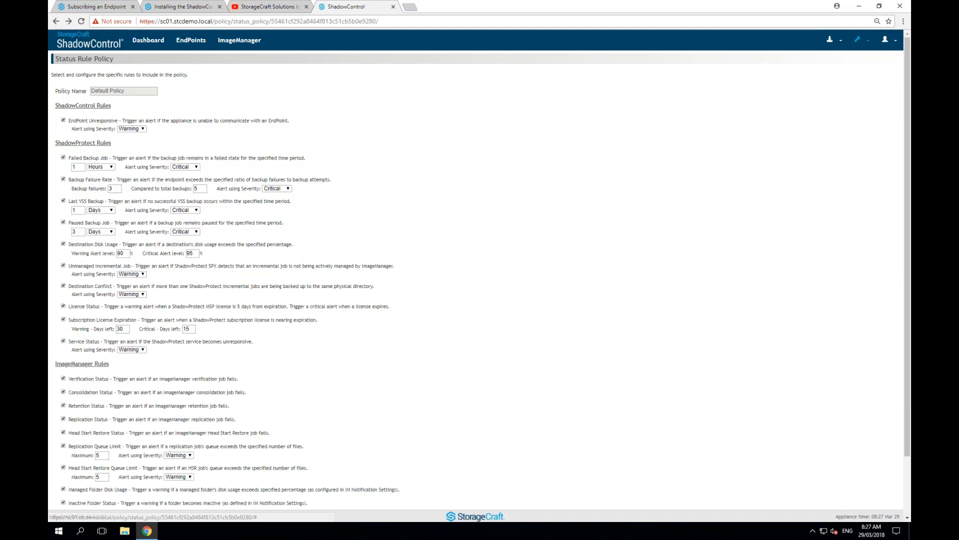
click(858, 39)
click(838, 146)
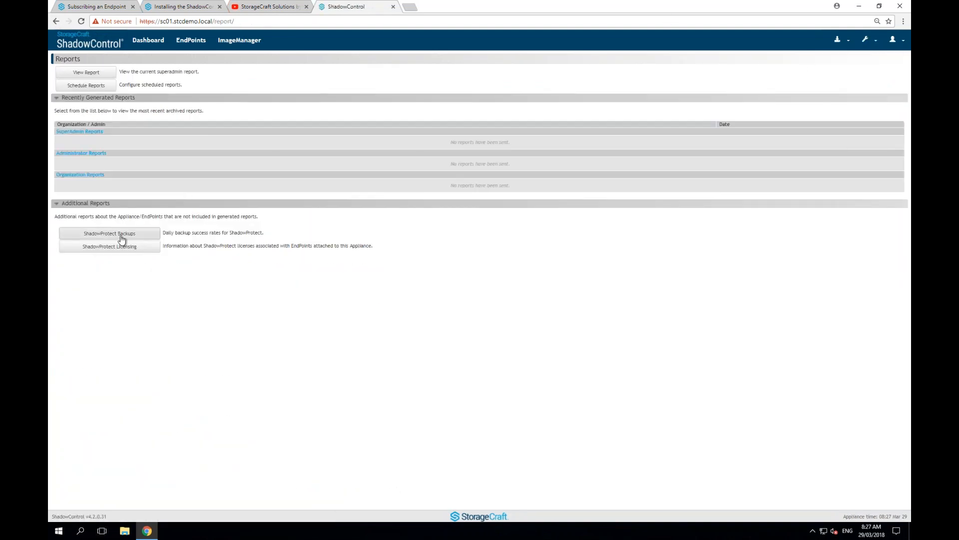
click(125, 235)
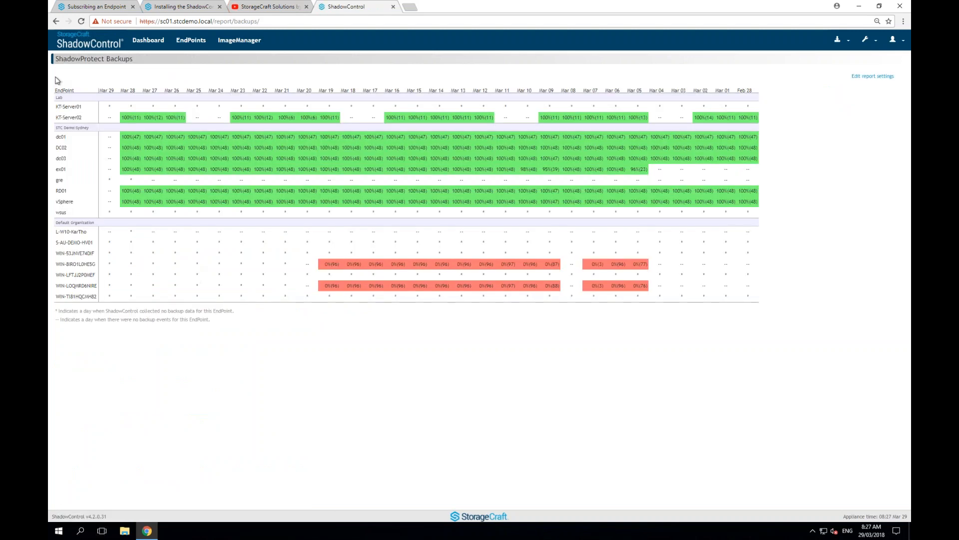
- Examine the Lab and STC Demo:Sydney groups in the backups report, checking dc01's success rates for Mar 28 and Mar 27
double_click(59, 97)
double_click(75, 127)
click(66, 135)
double_click(135, 135)
double_click(156, 136)
- Check endpoint ex01's backup success rates for Mar 10 and Mar 09 in the backups report
double_click(57, 170)
click(524, 170)
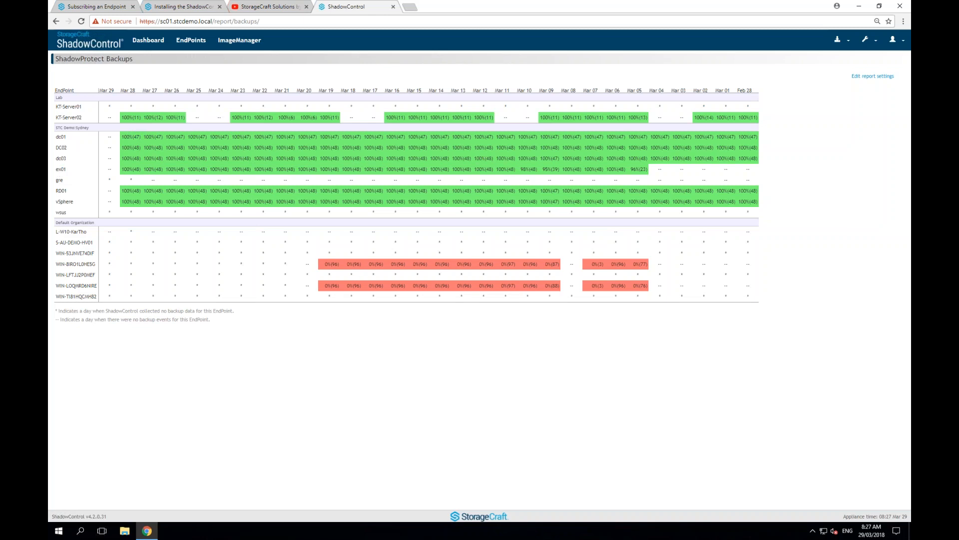
drag(520, 169, 538, 170)
click(538, 170)
drag(561, 169, 520, 170)
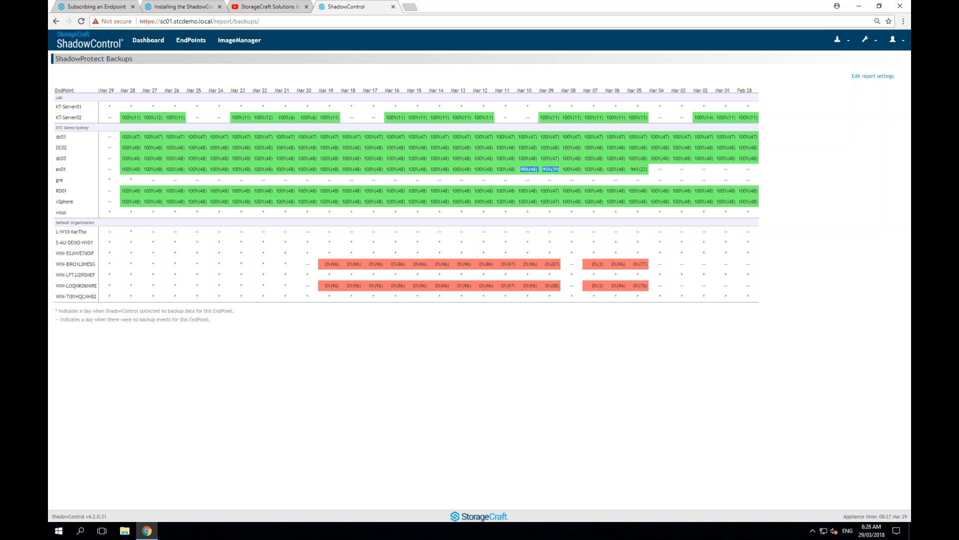
- Open the backups report settings, review the number of days and the warning and critical thresholds, and cancel without changes
click(872, 78)
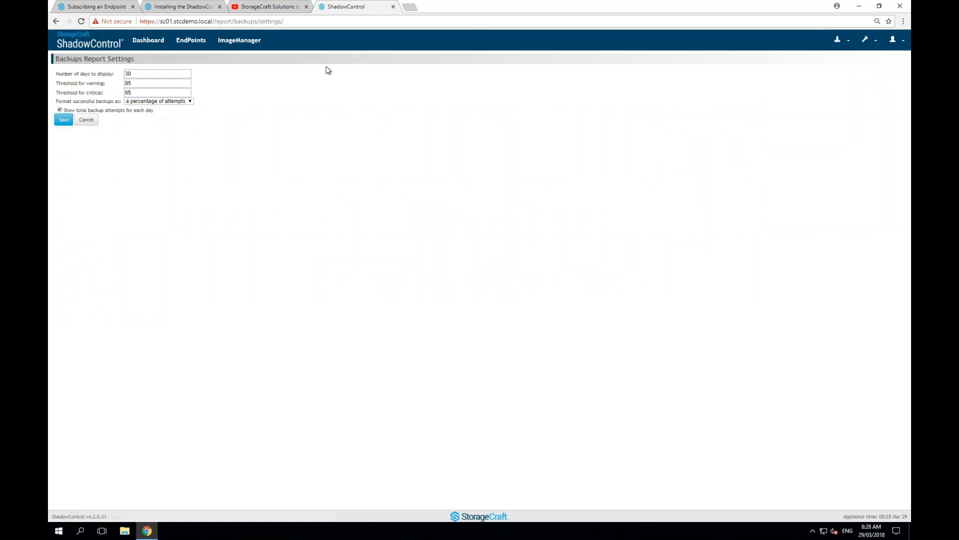
double_click(129, 93)
double_click(128, 84)
double_click(128, 92)
double_click(128, 73)
click(86, 119)
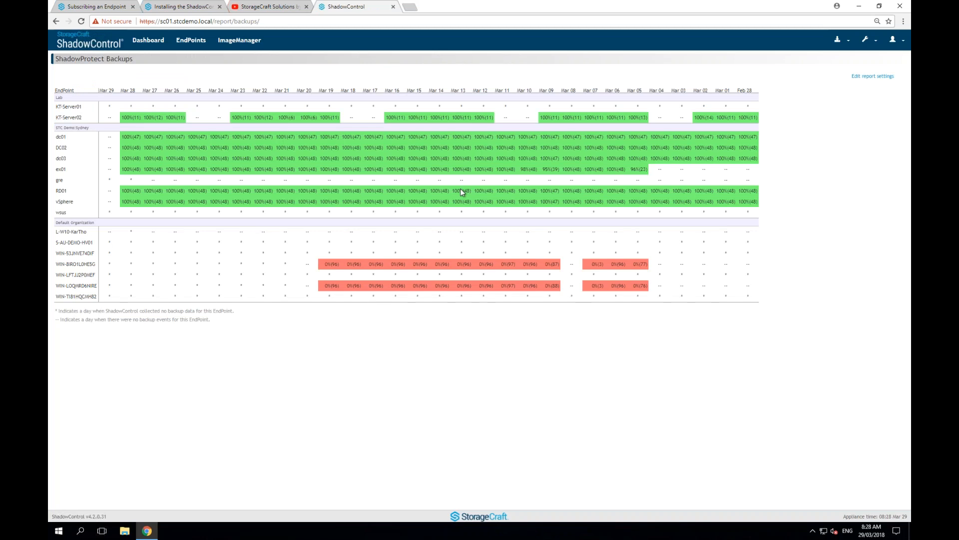
- Check KT-Server02's days without backup events and the gre endpoint's row in the backups report, and return to Reports
drag(194, 118, 205, 118)
drag(348, 118, 379, 117)
double_click(60, 180)
click(56, 21)
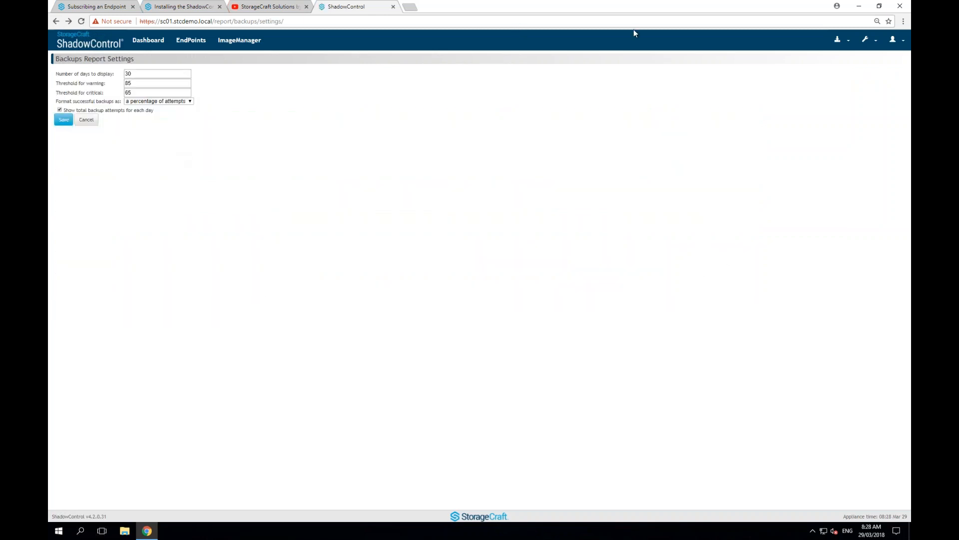
click(866, 39)
click(844, 145)
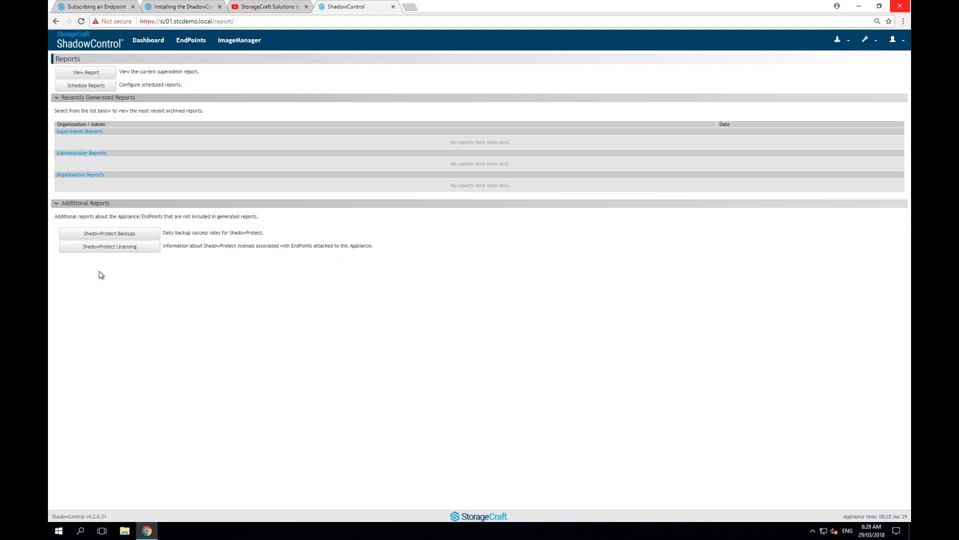
- Open Appliance Settings and review the System Info, Appliance Backup and Branding pages, including the latest backup file
click(838, 42)
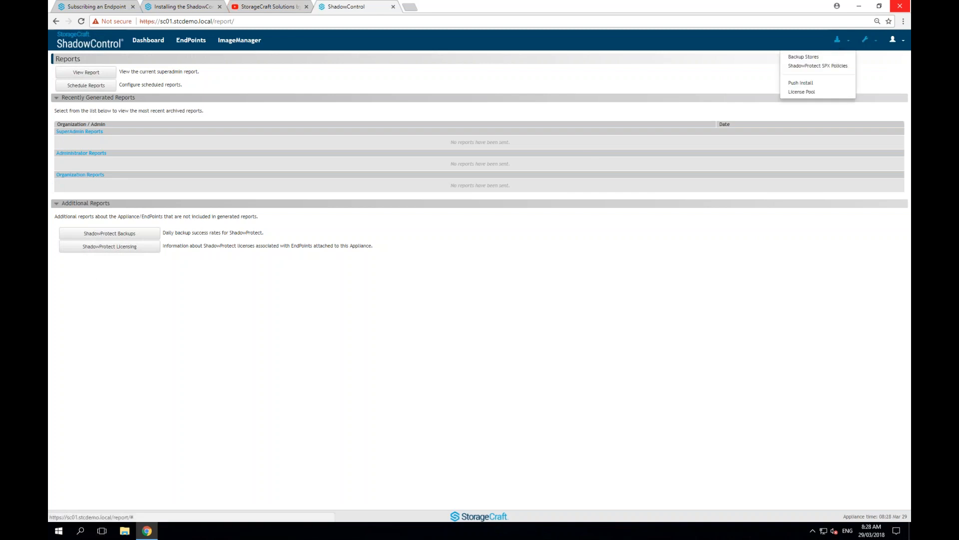
click(865, 40)
click(848, 57)
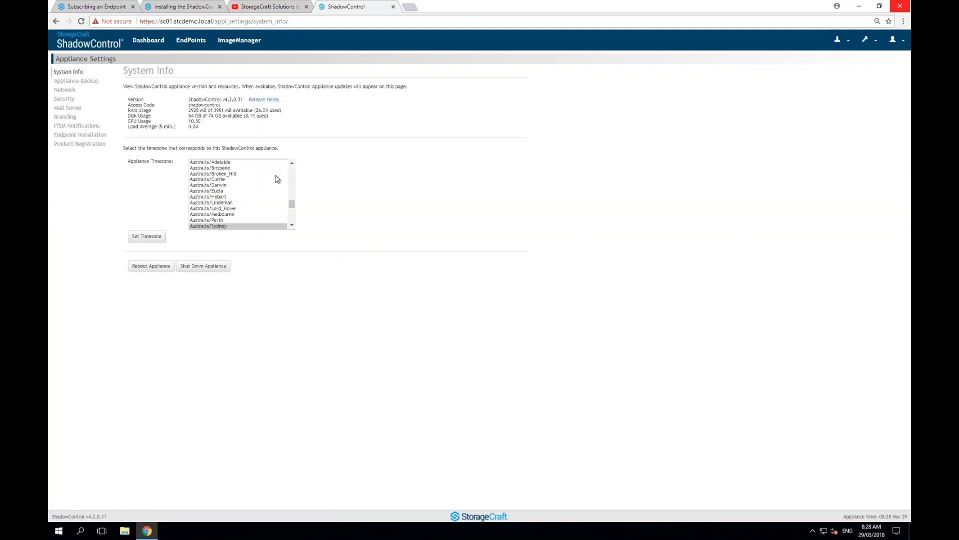
click(76, 80)
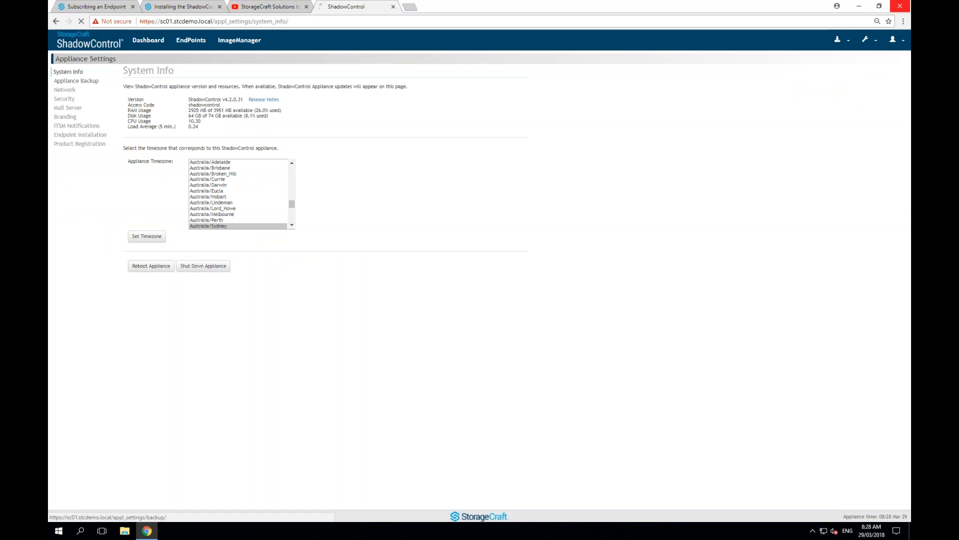
drag(242, 230, 190, 229)
click(268, 212)
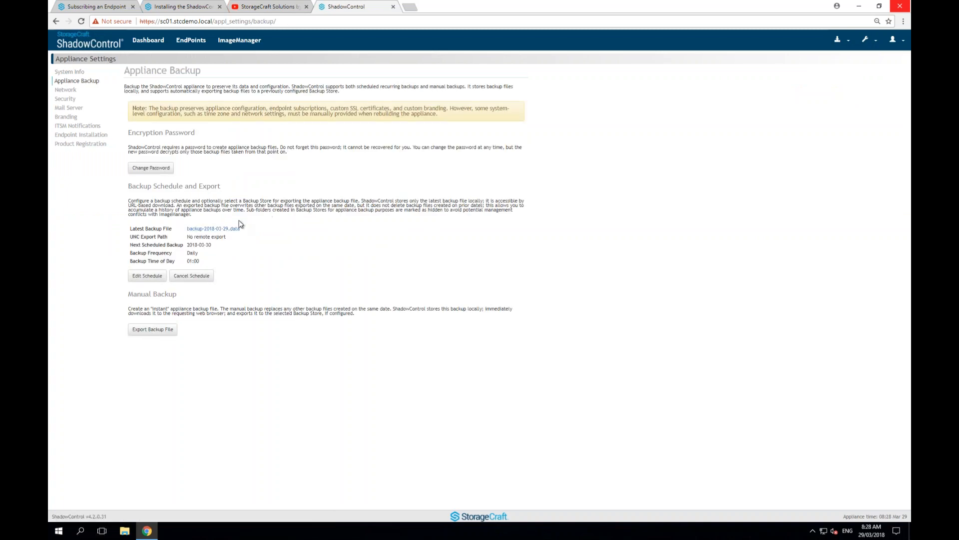
click(66, 117)
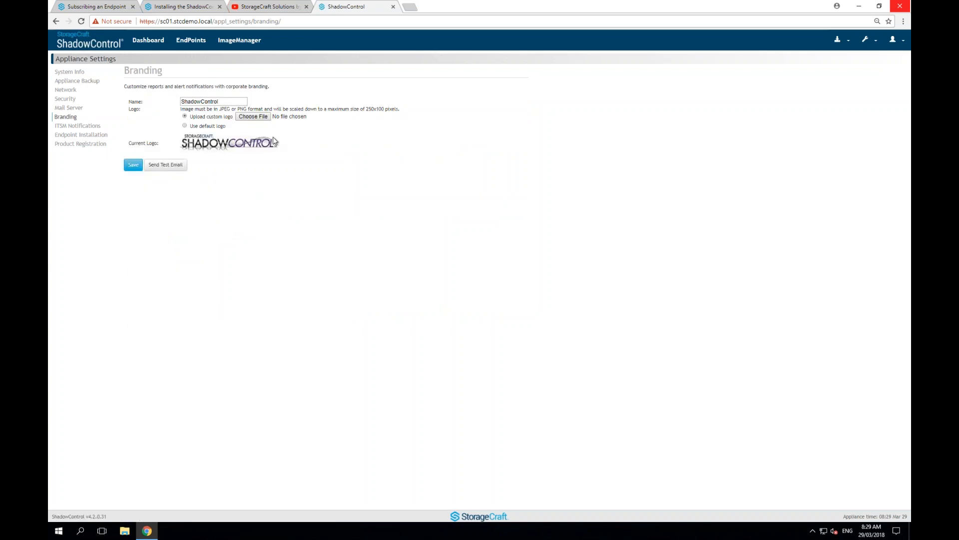
- In ITSM Notifications, enable IT service management notifications and choose sending separate notifications for each status rule violation
click(80, 127)
click(133, 106)
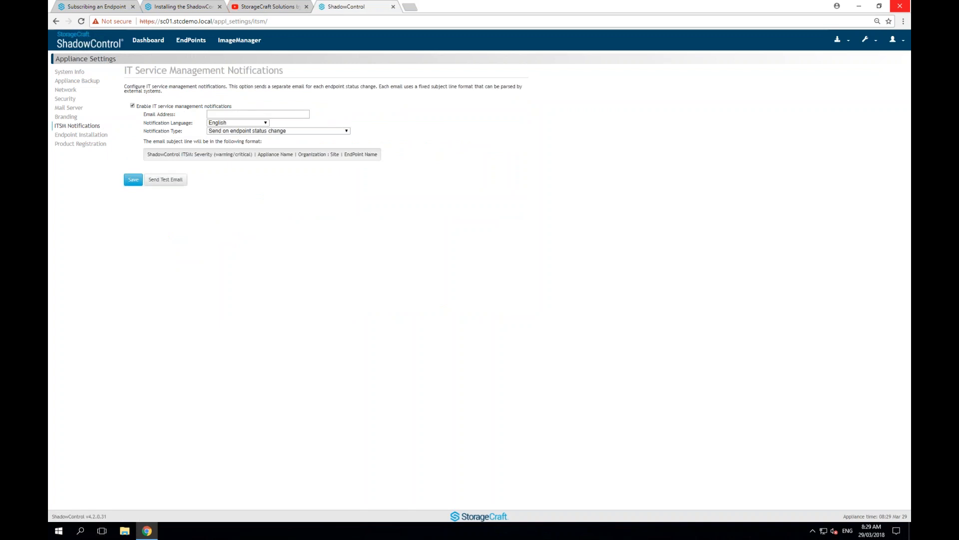
click(255, 130)
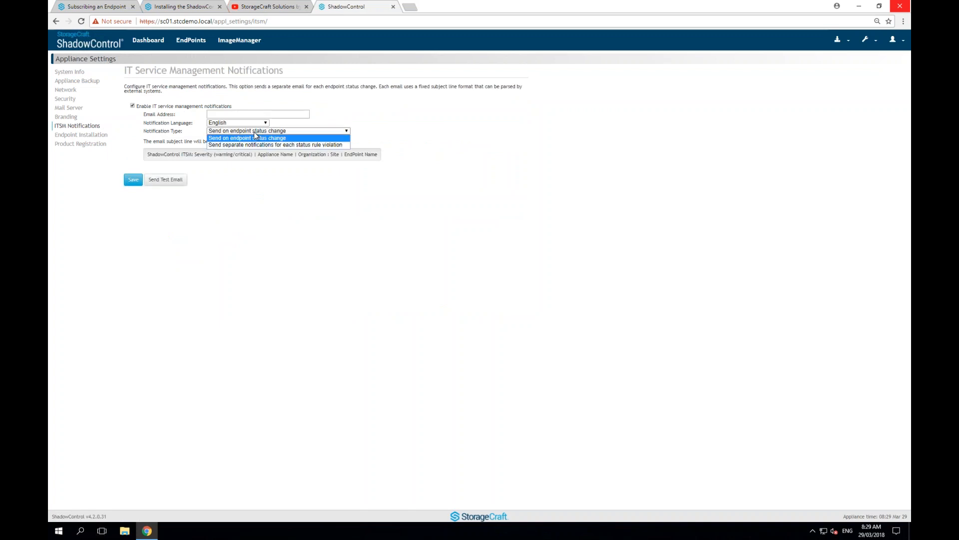
click(305, 145)
click(228, 113)
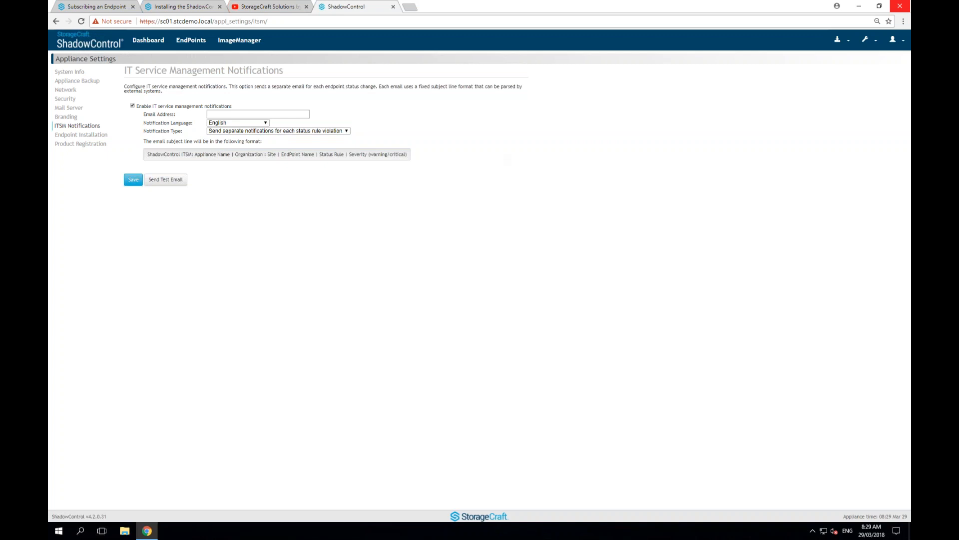
- From the Dashboard, open the EndPoint Installation Instructions and examine the quiet msiexec install command for Windows
click(102, 45)
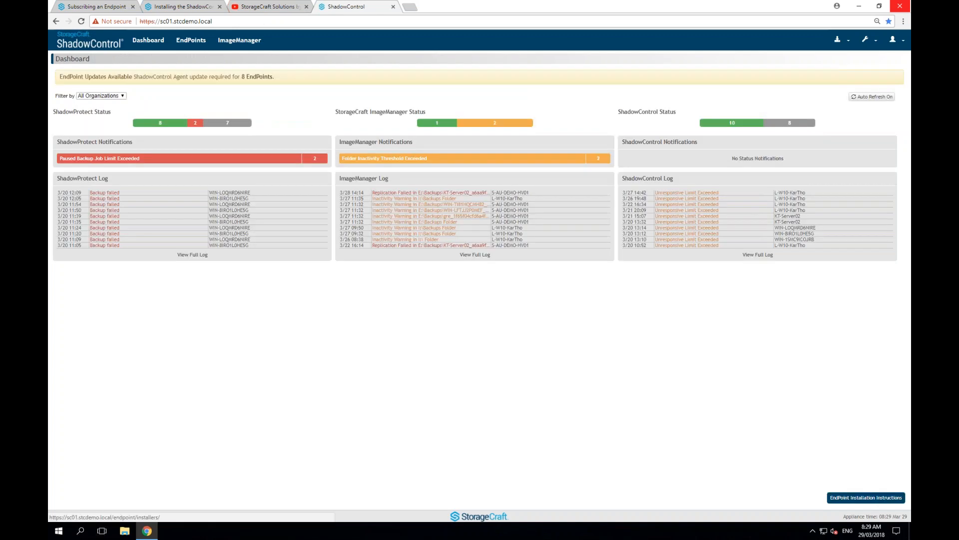
click(882, 499)
drag(223, 119, 75, 119)
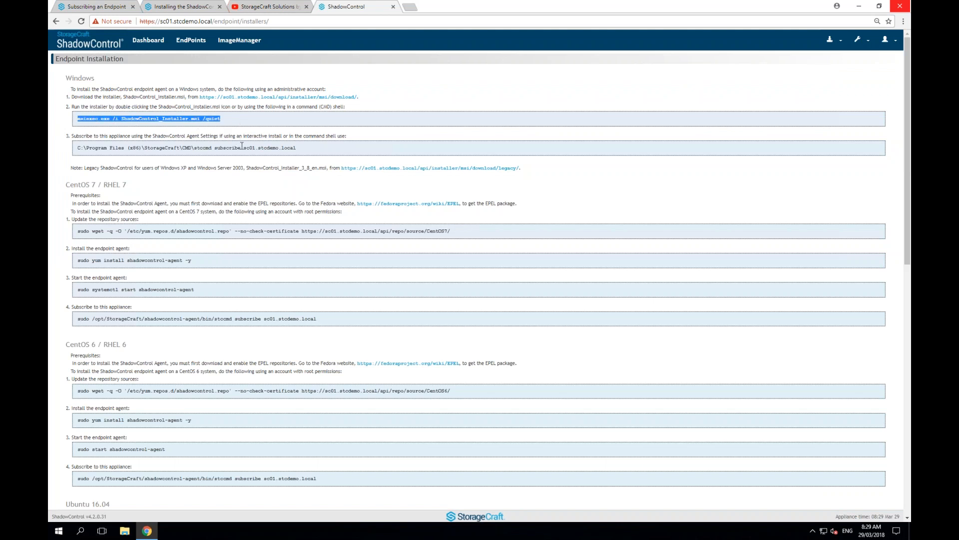
- Examine the Windows stccmd subscribe command and its appliance address, sc01.stcdemo.local, in the installation instructions
triple_click(242, 146)
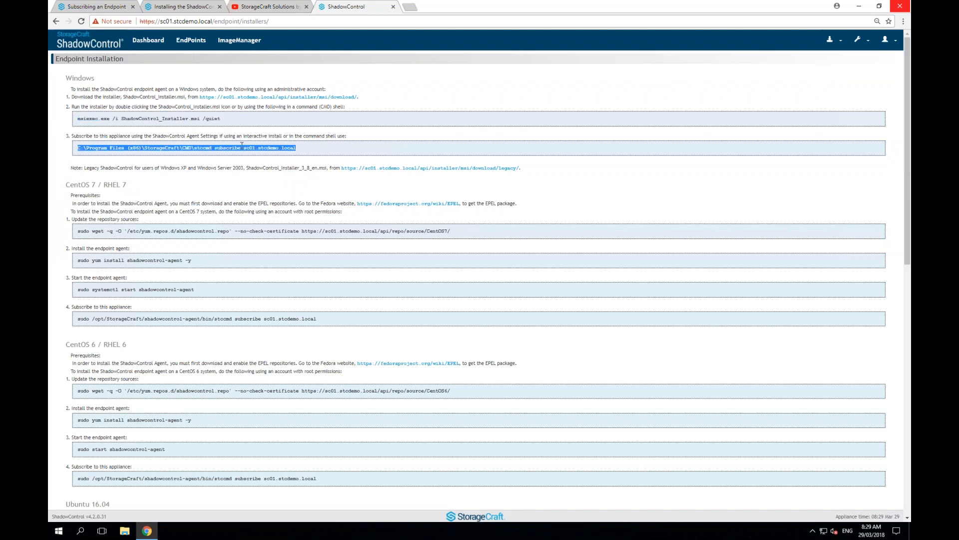
click(273, 147)
triple_click(295, 148)
click(231, 148)
drag(324, 152, 79, 148)
click(244, 149)
drag(274, 148, 296, 148)
- Open the License Pool and view the stored StorageCraft products and their remaining activations
click(855, 44)
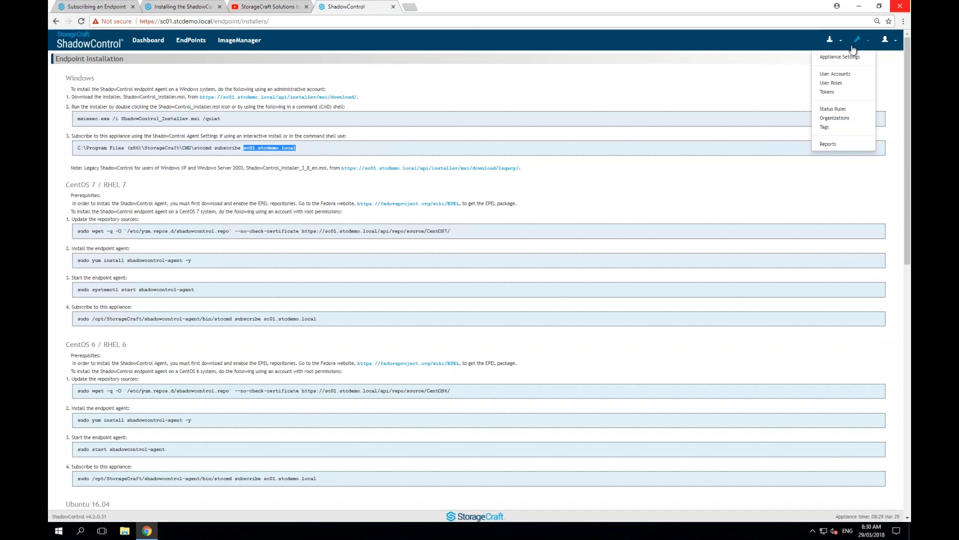
click(831, 48)
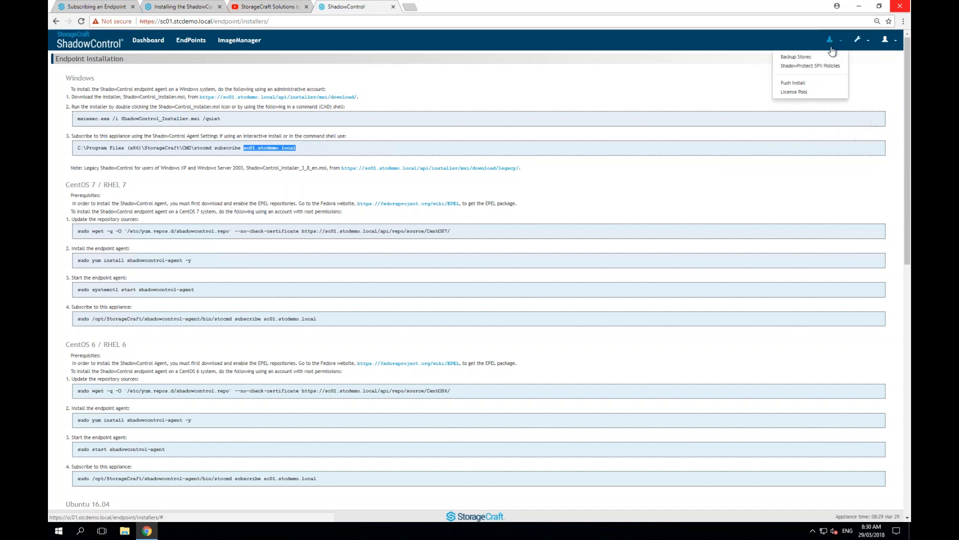
click(799, 93)
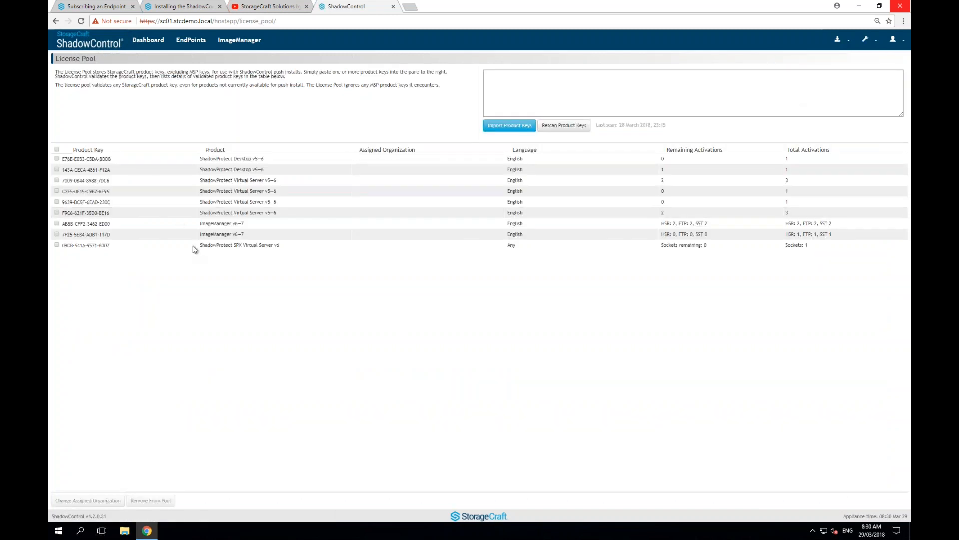
- Open Push Install and list the endpoints available from the managed EndPoints source
click(847, 42)
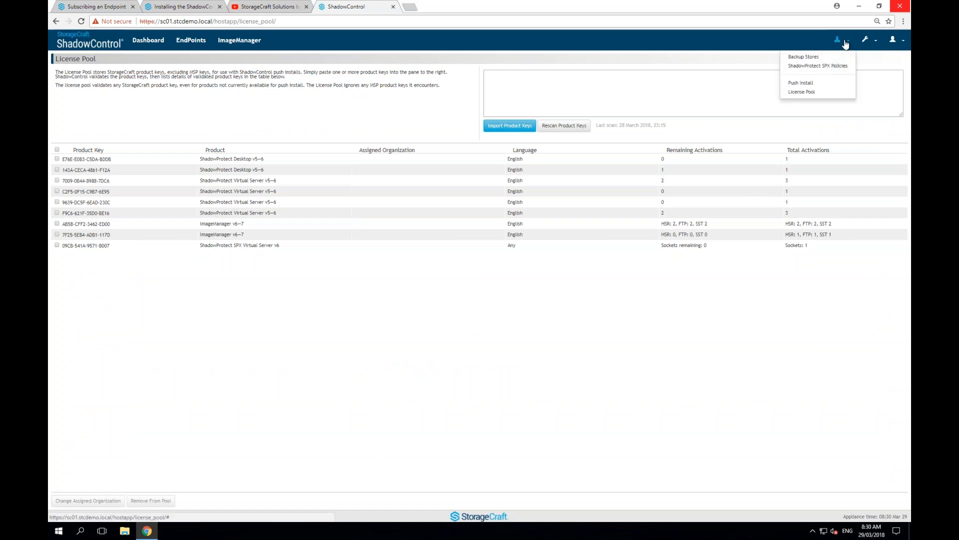
click(809, 84)
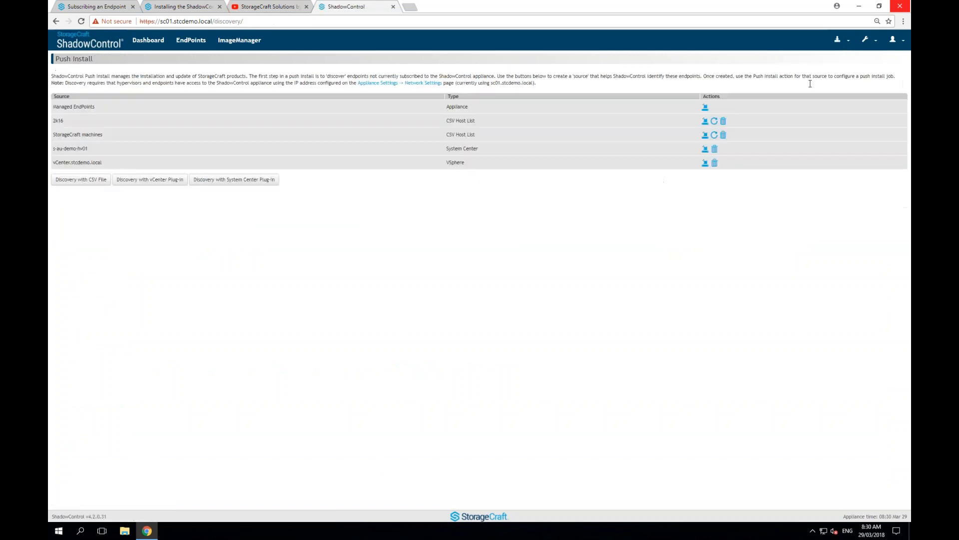
double_click(83, 107)
click(705, 107)
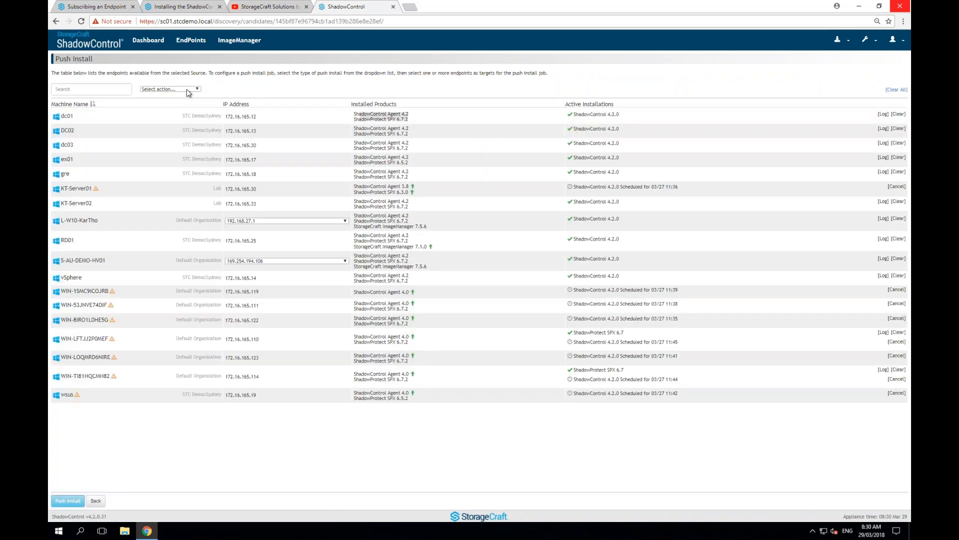
- Choose the ShadowProtect SPX 6.7 update for all selectable endpoints in Push Install and clear all finished installation entries
click(179, 89)
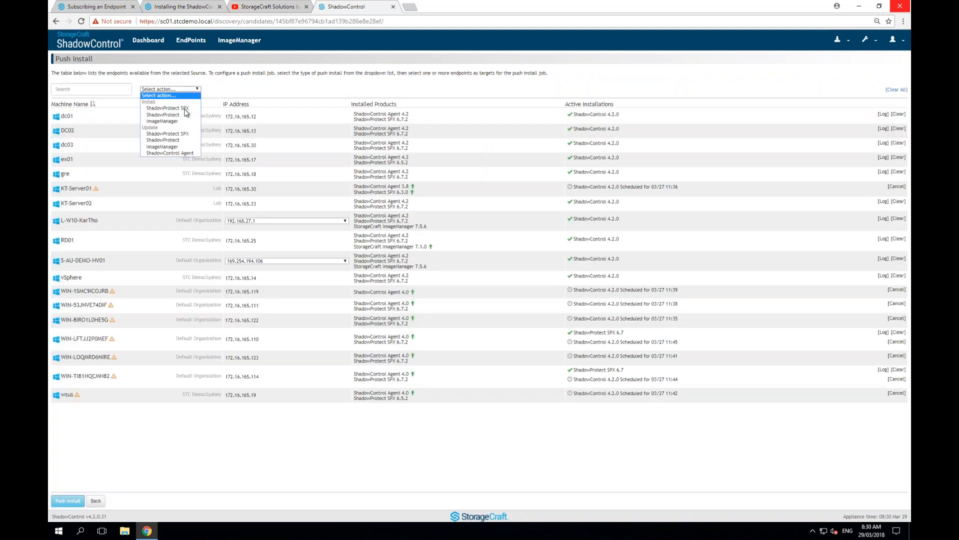
click(187, 133)
click(216, 90)
click(217, 93)
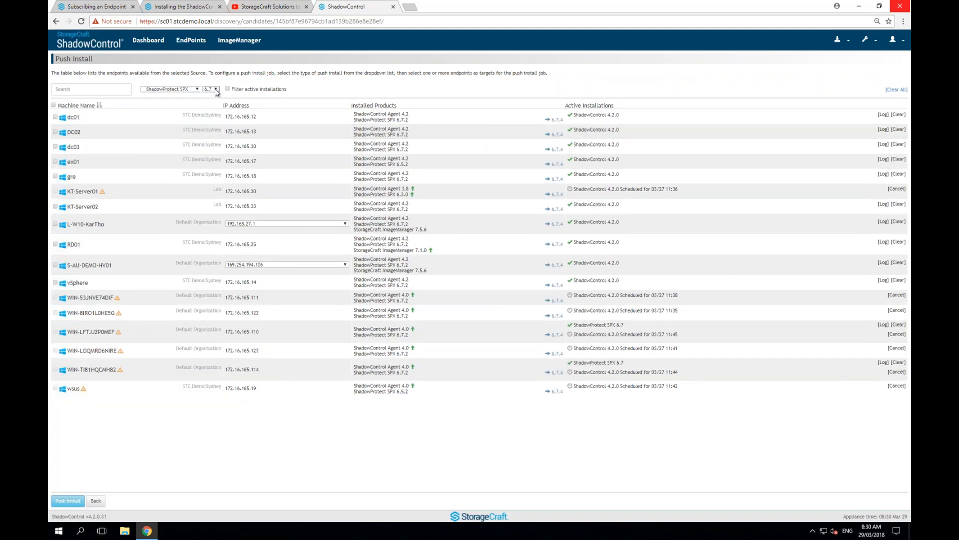
click(53, 106)
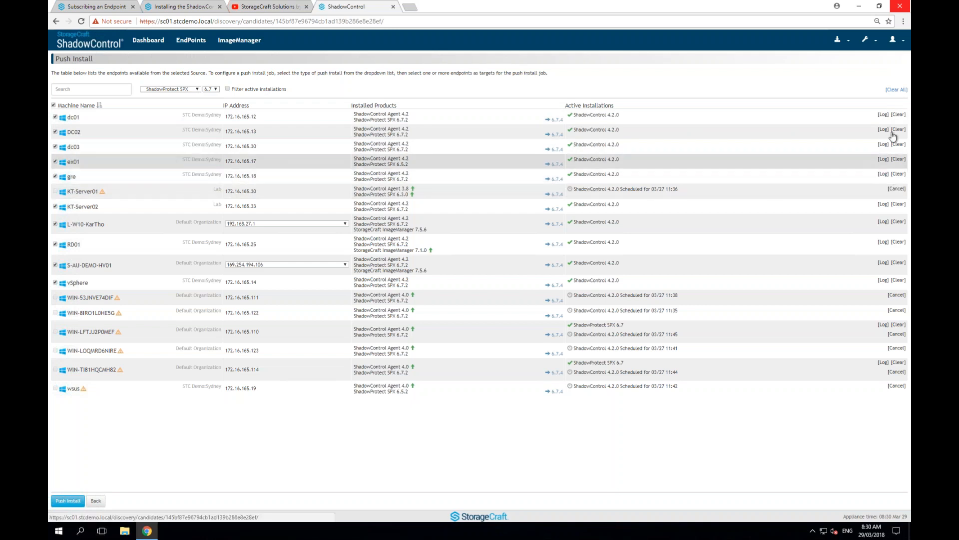
click(897, 90)
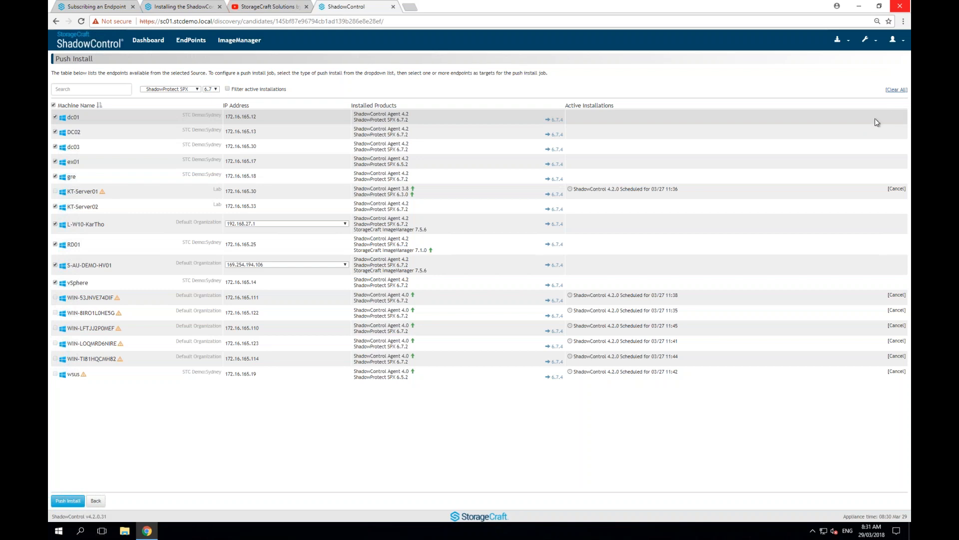
- Start a new ShadowProtect SPX backup policy with an all-day incremental schedule on every day and a 15 min. random start delay
click(838, 40)
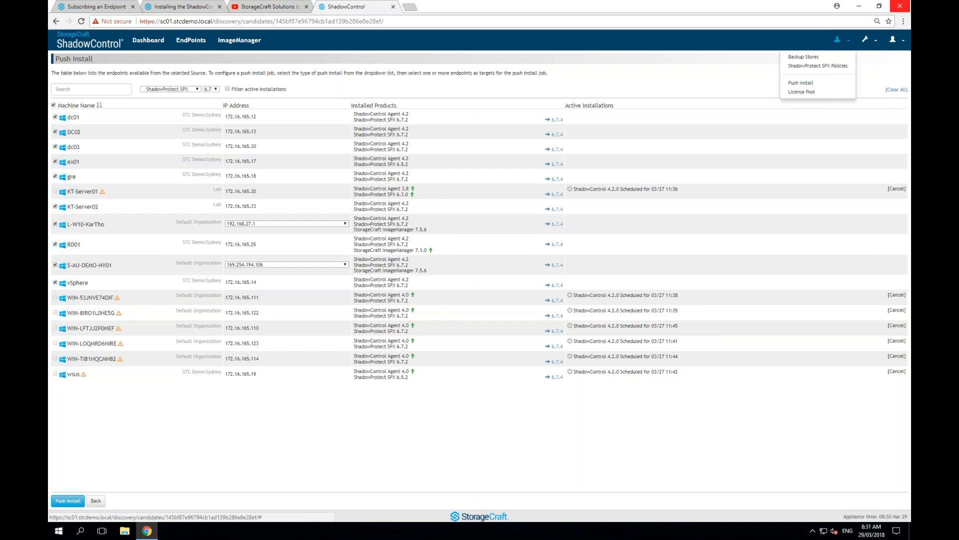
click(809, 67)
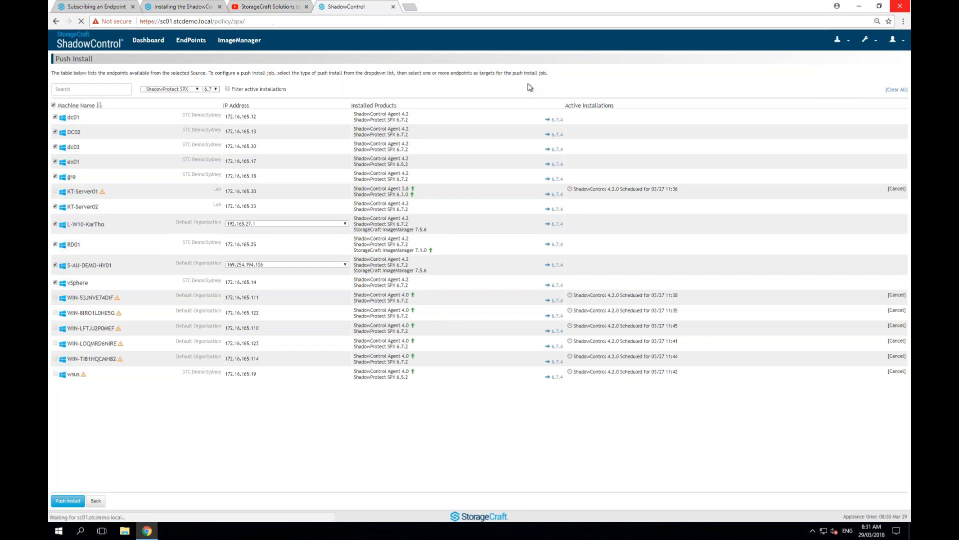
click(79, 213)
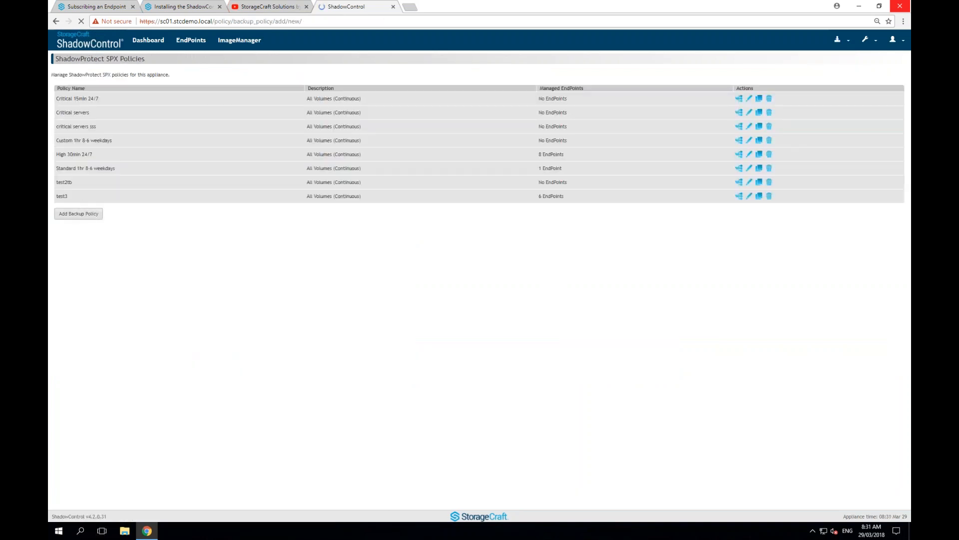
click(99, 75)
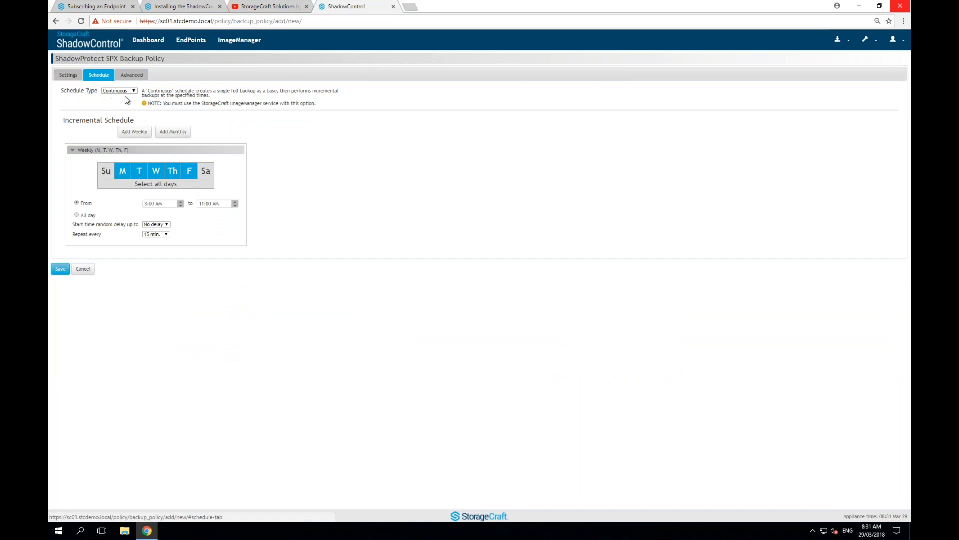
click(143, 185)
click(77, 215)
click(165, 226)
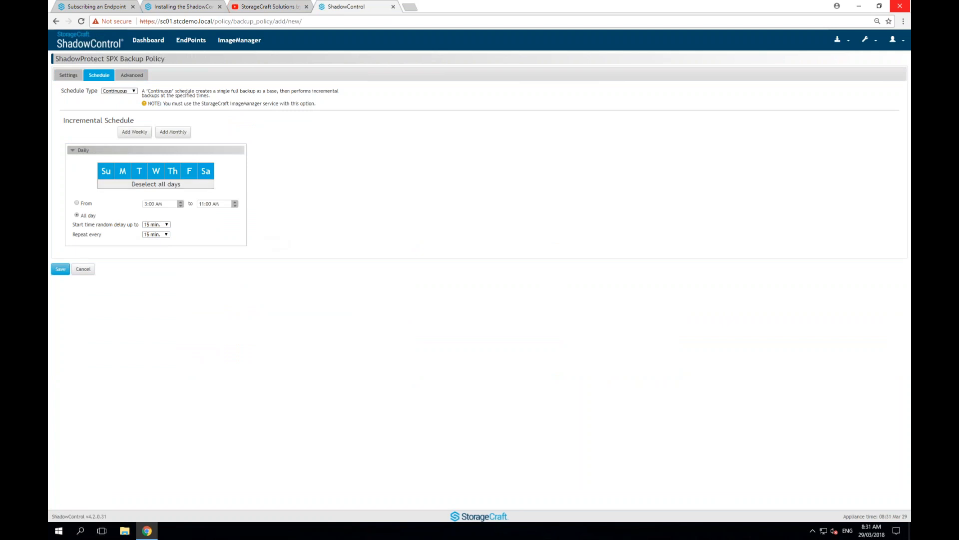
- From Organizations, open the Auckland site of STC Demo for editing and view its default ShadowProtect SPX backup policy choices
click(865, 39)
click(851, 122)
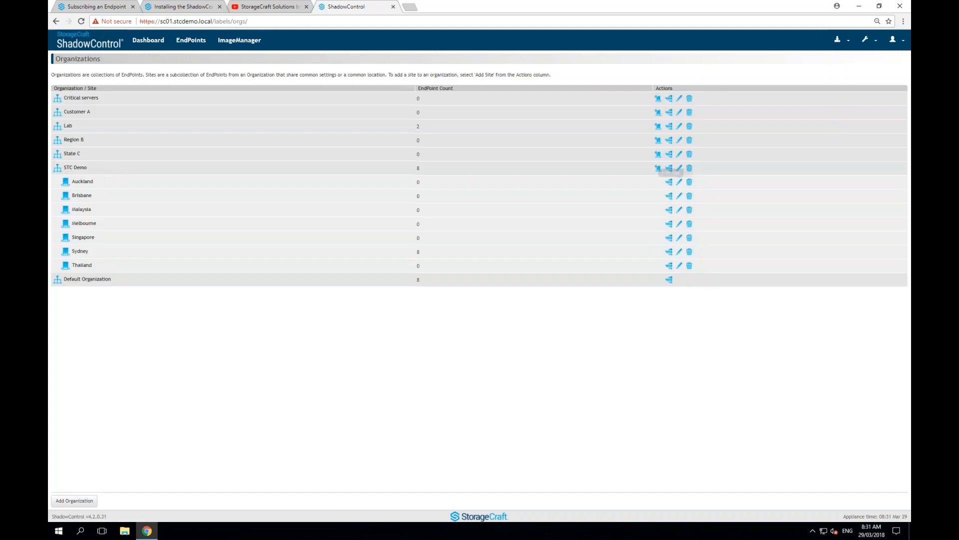
click(679, 181)
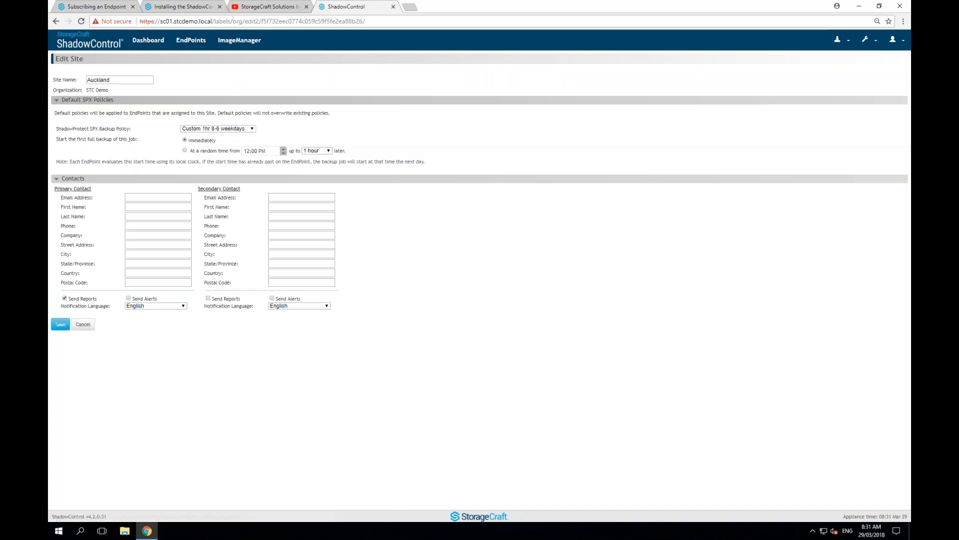
click(218, 128)
click(228, 158)
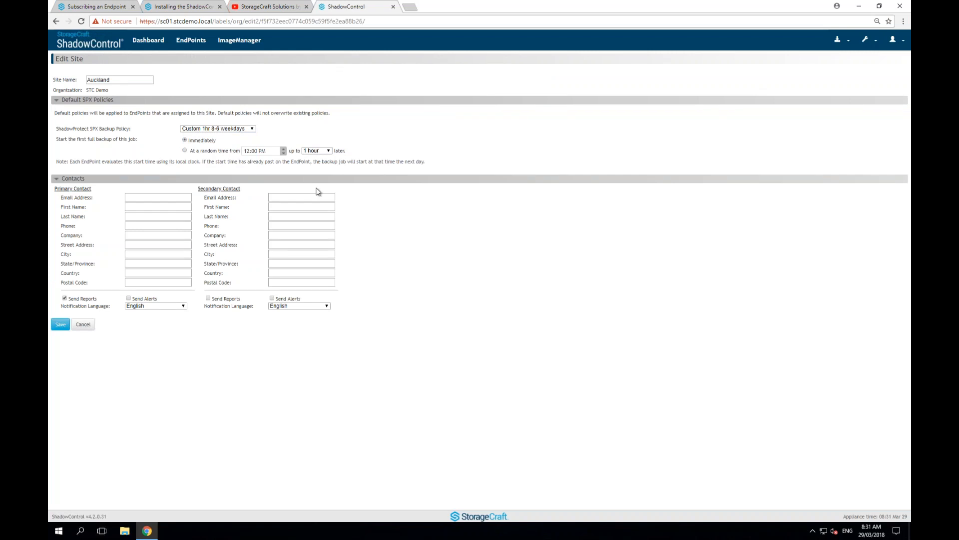
- Switch to the StorageCraft Solutions playlist on YouTube and look through its videos, down to the ShadowControl v3.8.0 demo
click(272, 7)
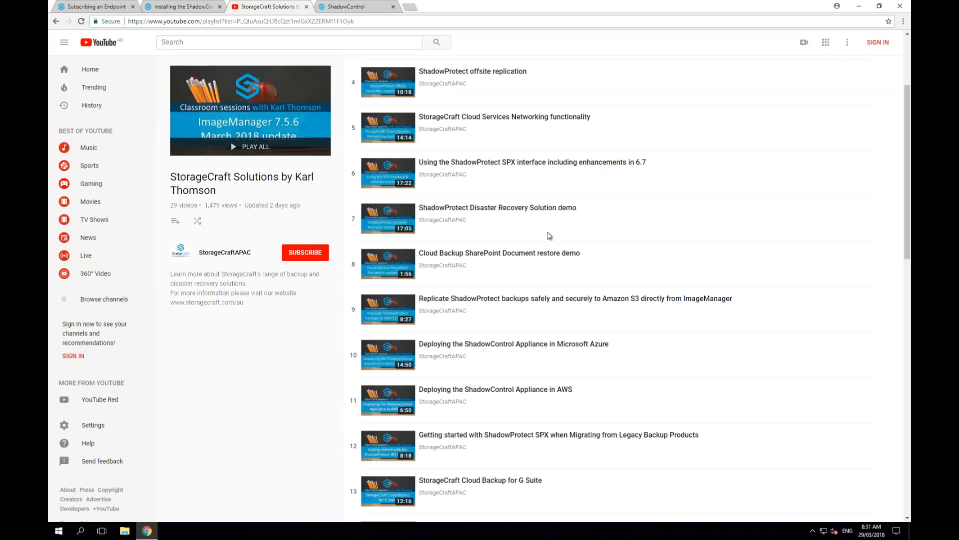
scroll(536, 313, down, 2)
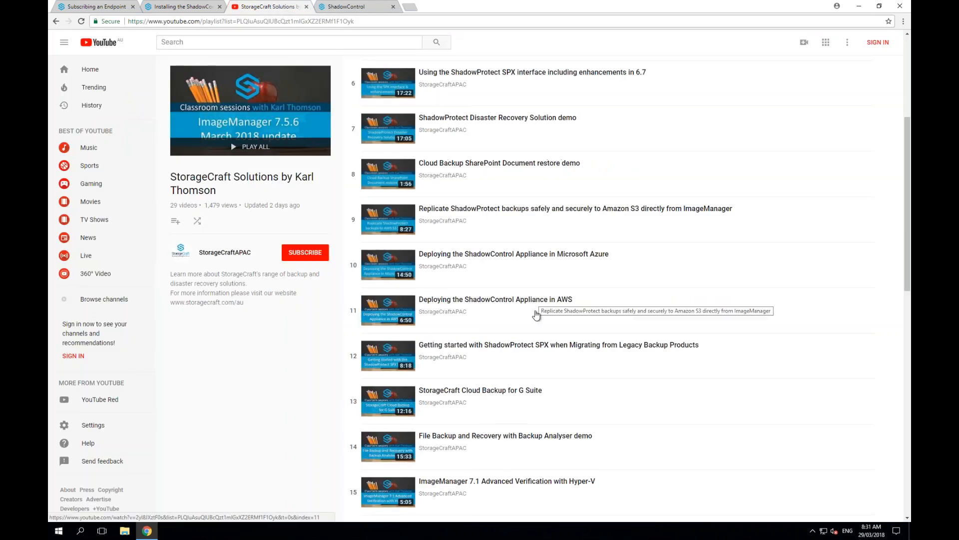
scroll(536, 314, down, 2)
scroll(535, 382, down, 4)
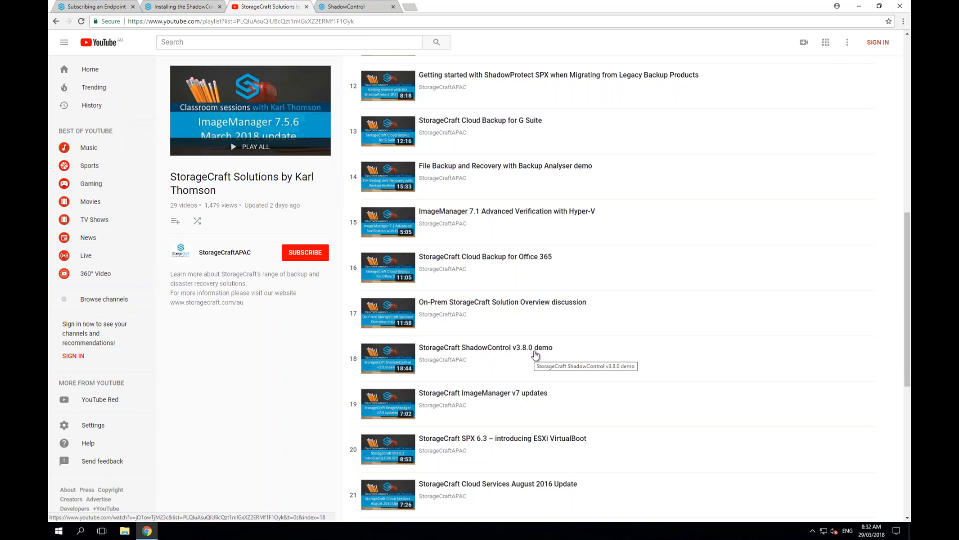
- Open the ShadowControl appliance at sc01.stcdemo.local in a new browser tab
click(409, 7)
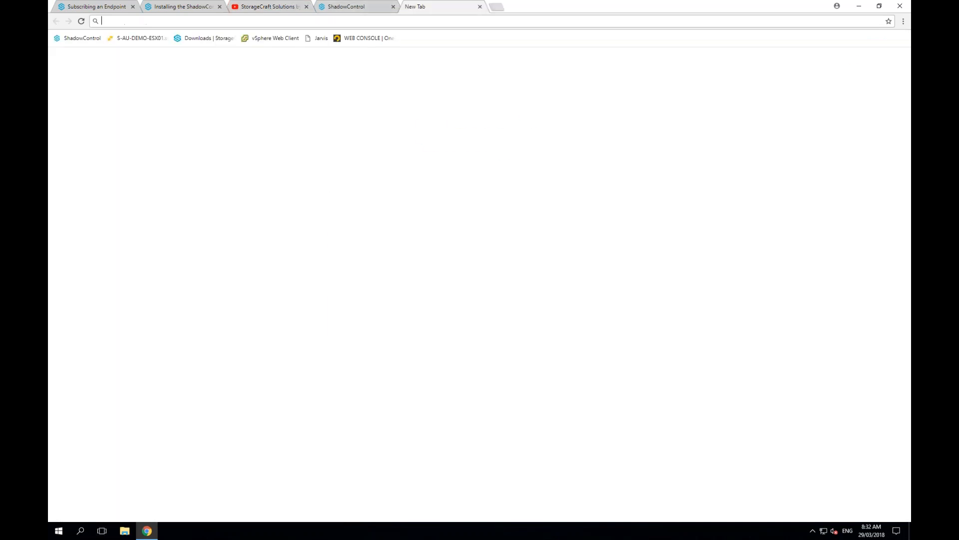
text(sc01.stcdemo.local)
key(Return)
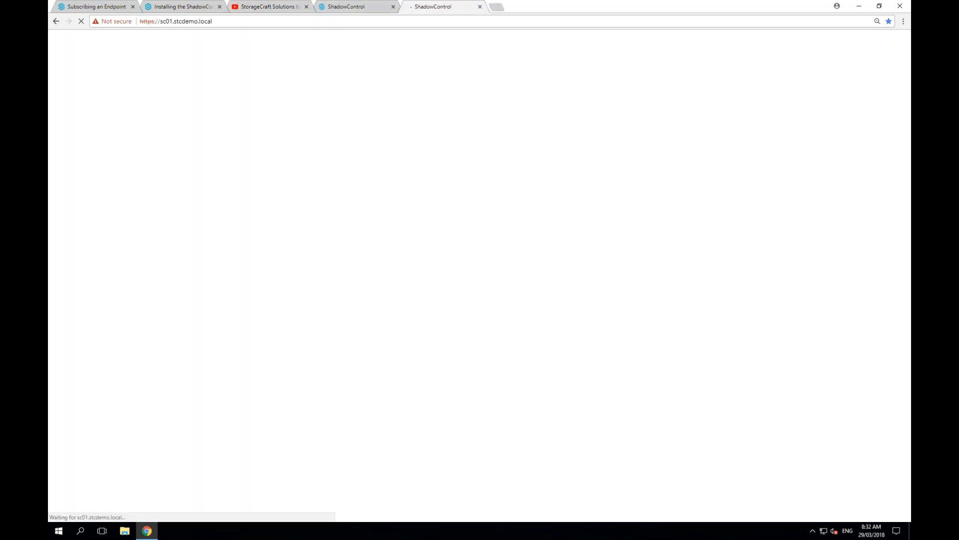
- Open the StorageCraft Software Downloads page in another new browser tab and list the ShadowControl downloads
key(ctrl+t)
click(205, 38)
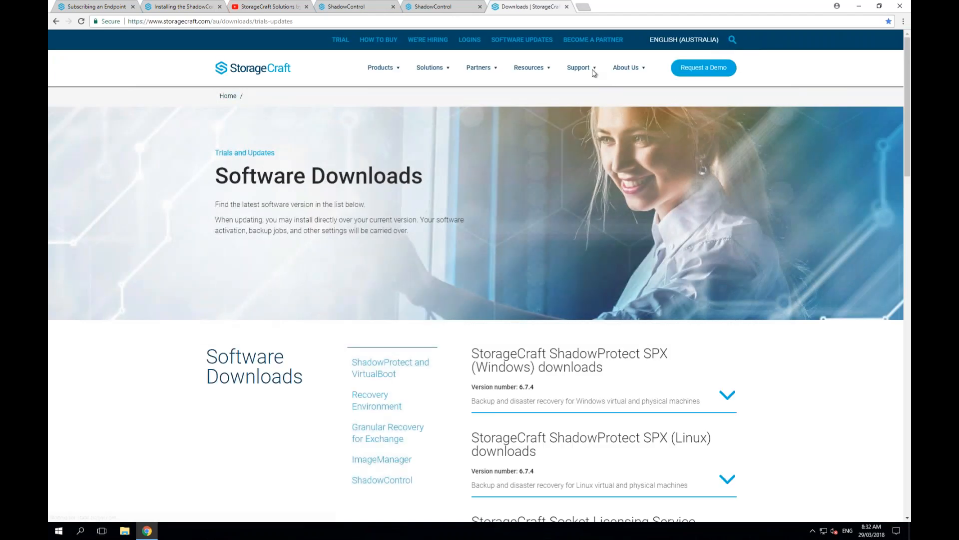
mouse_move(578, 69)
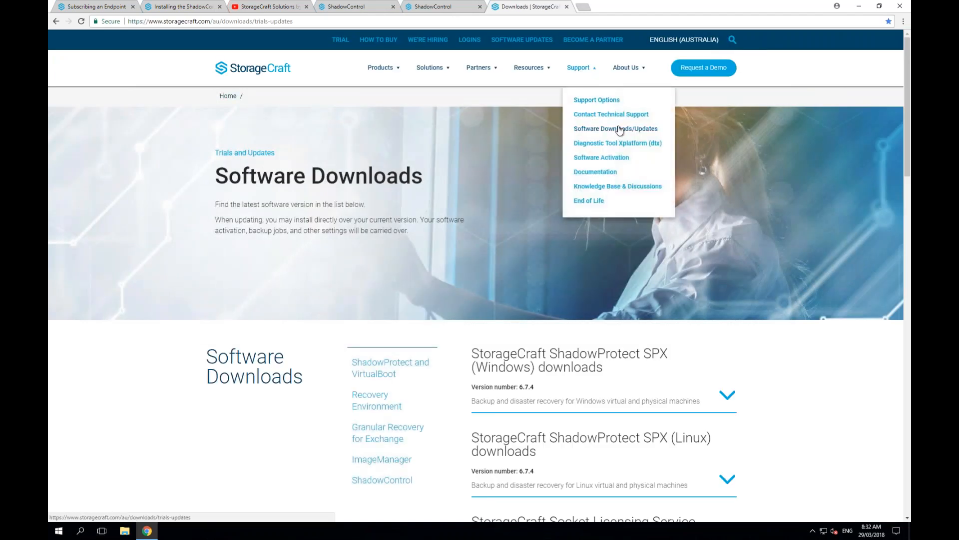
scroll(253, 433, down, 2)
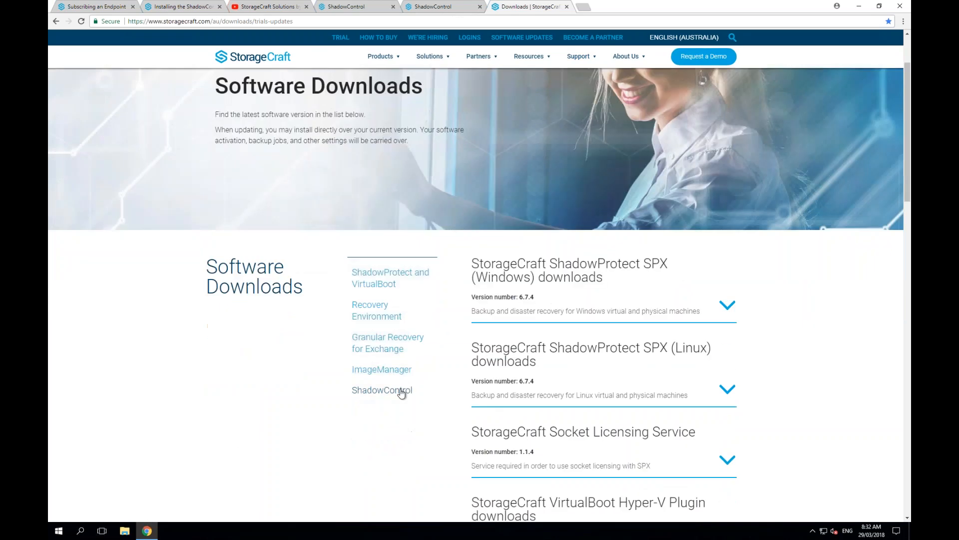
click(401, 393)
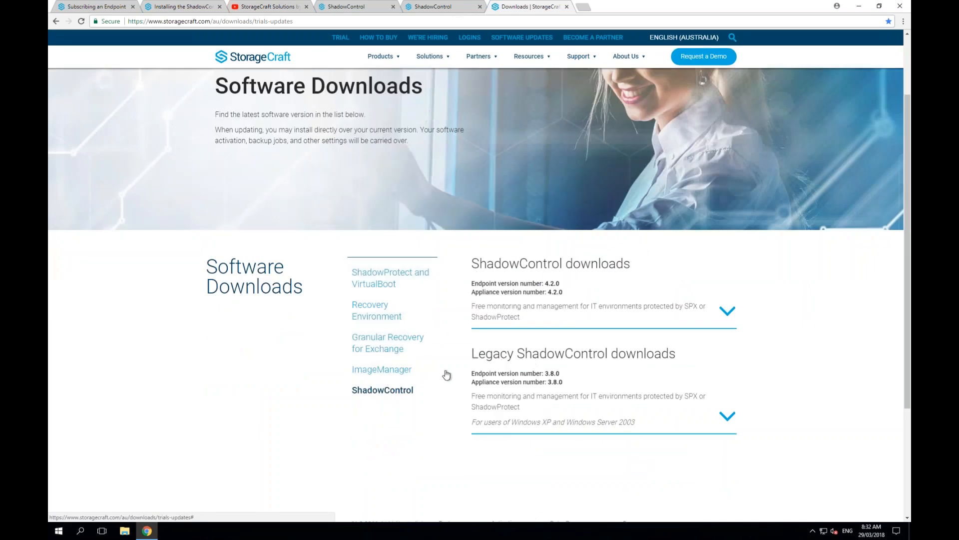
- Highlight the current ShadowControl appliance version number and view the component downloads offered for that release
triple_click(547, 295)
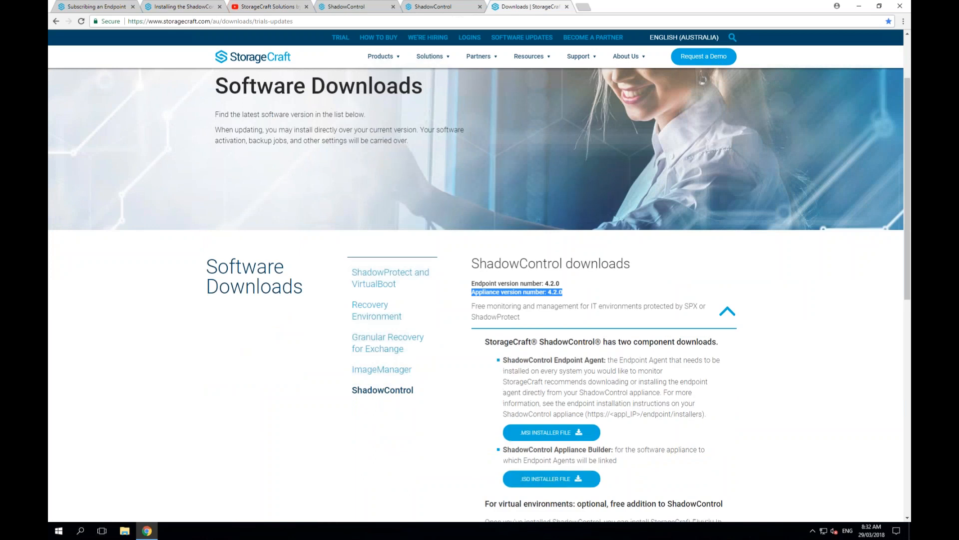
click(730, 316)
click(729, 314)
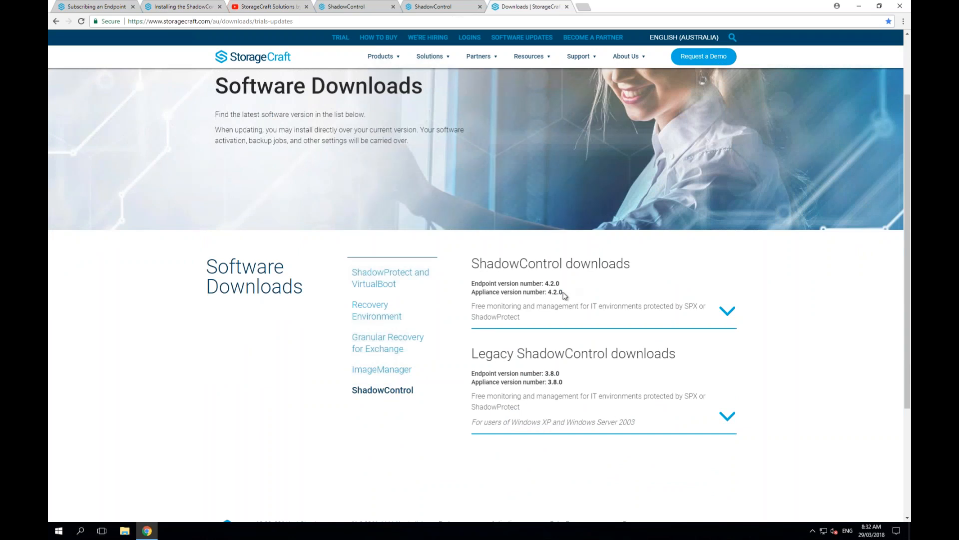
drag(471, 292, 563, 292)
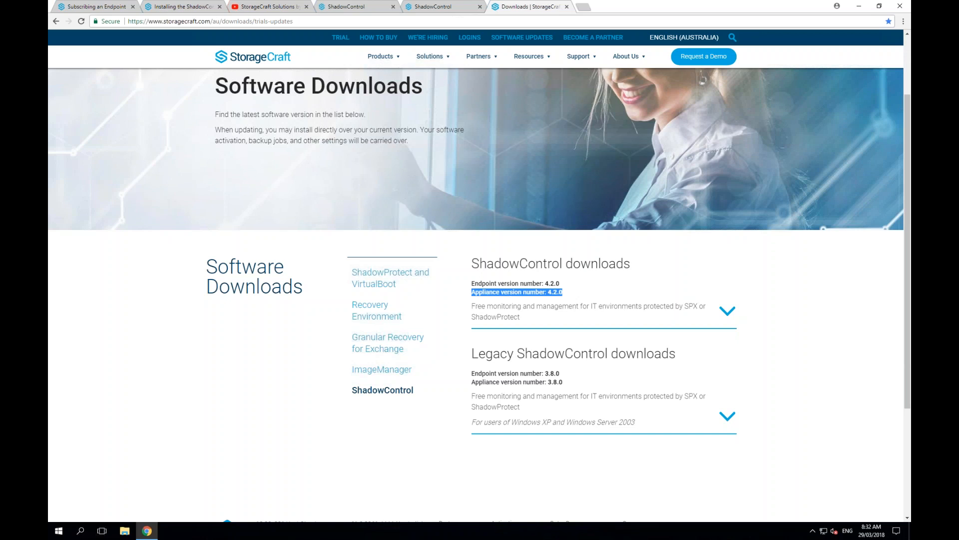
- Return to the ShadowControl Dashboard, open the EndPoint Installation Instructions and highlight the legacy note for Windows XP and Windows Server 2003
click(187, 6)
click(95, 4)
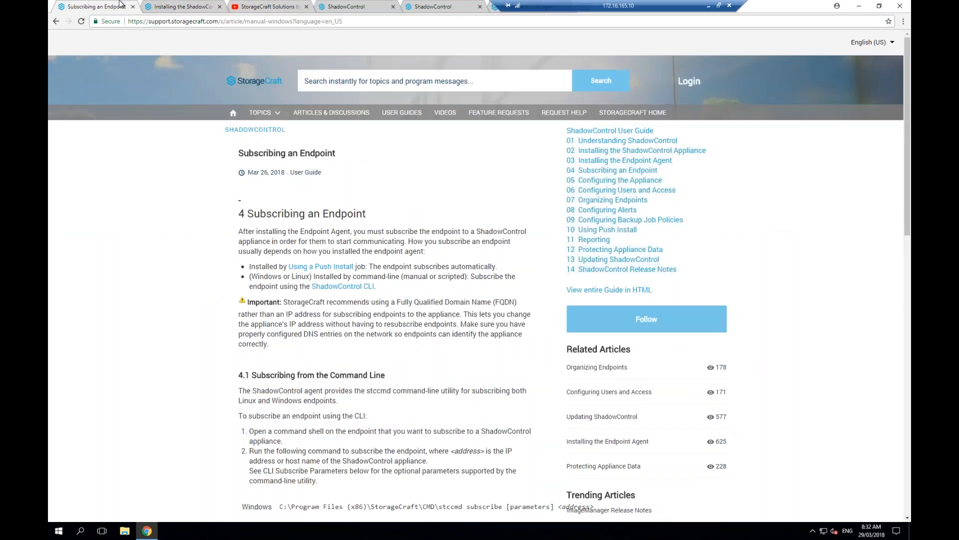
click(335, 6)
click(148, 40)
click(853, 497)
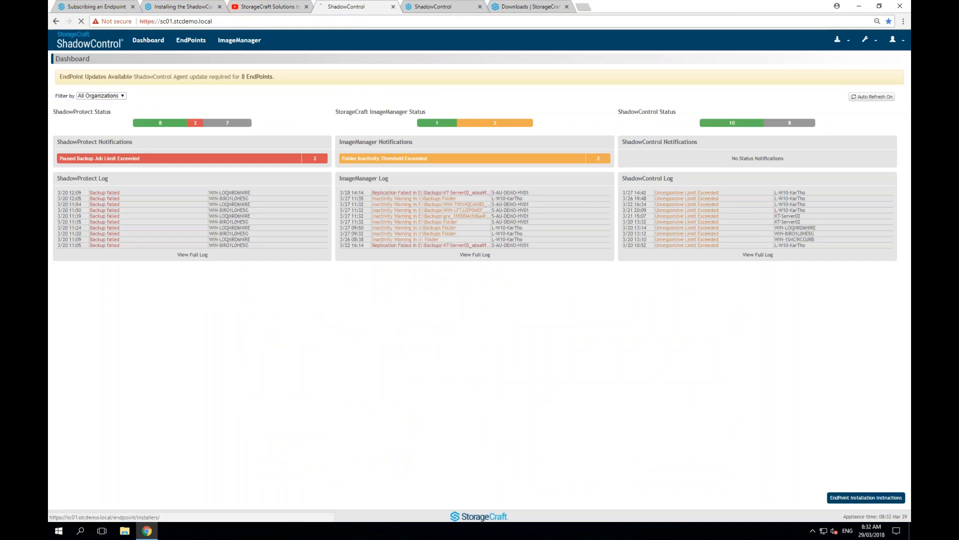
triple_click(102, 167)
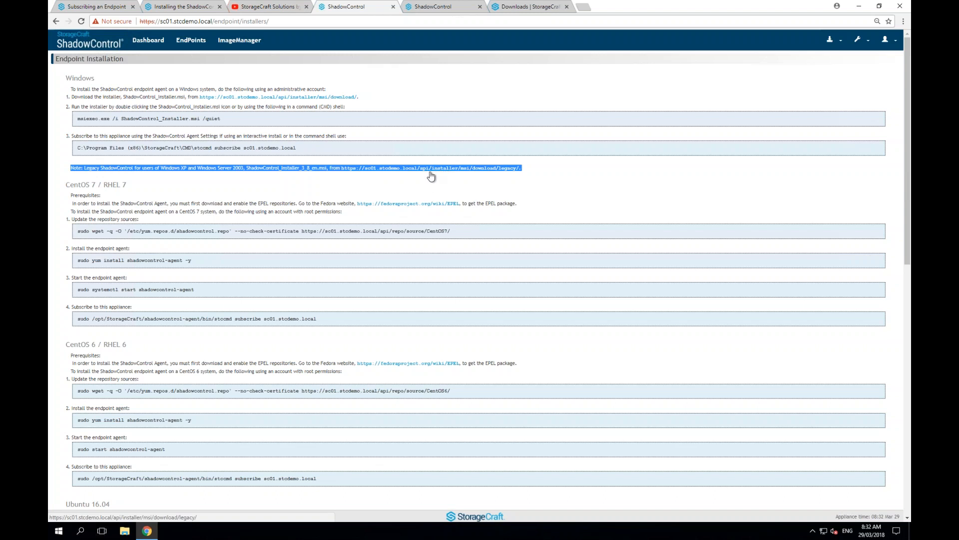
- Return to the StorageCraft downloads page and highlight the ShadowControl Endpoint Agent and ShadowControl Appliance Builder descriptions
mouse_move(512, 5)
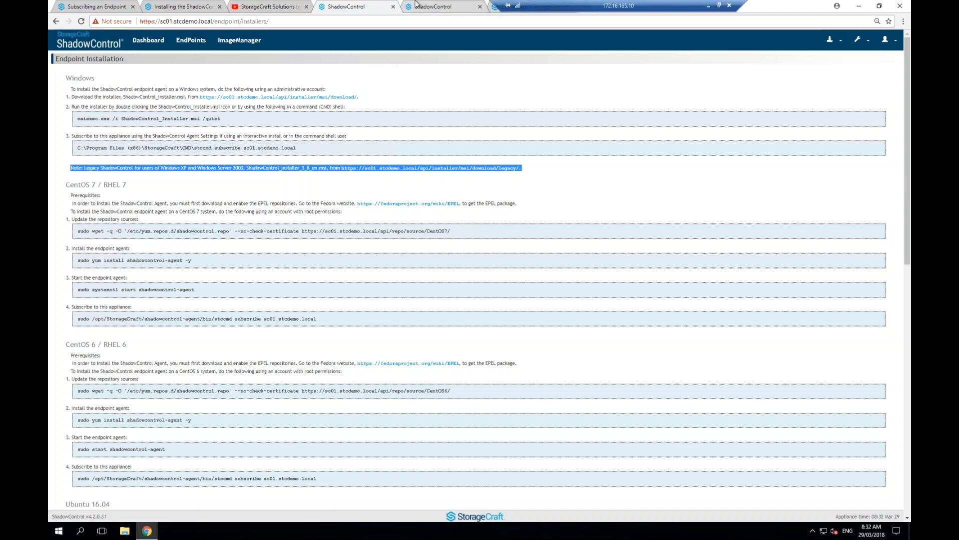
click(439, 6)
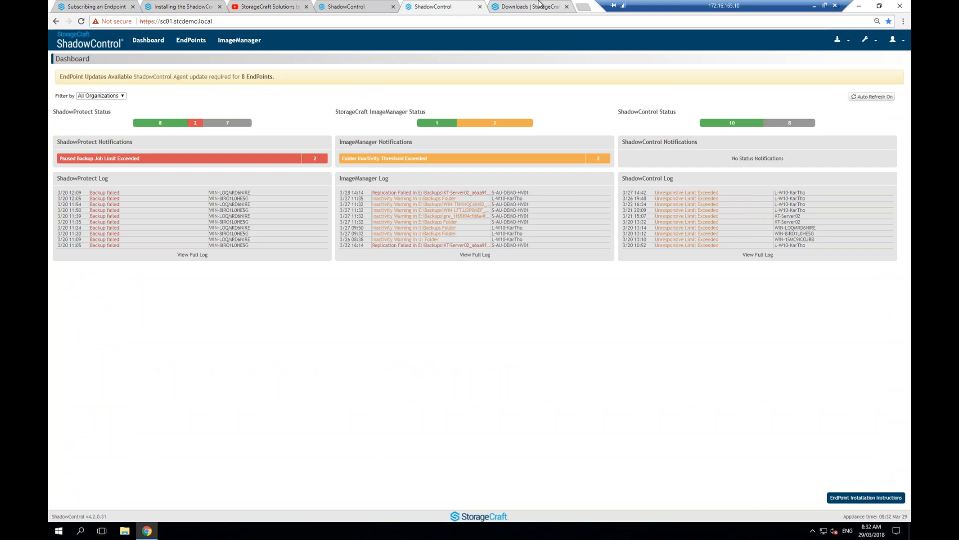
click(530, 6)
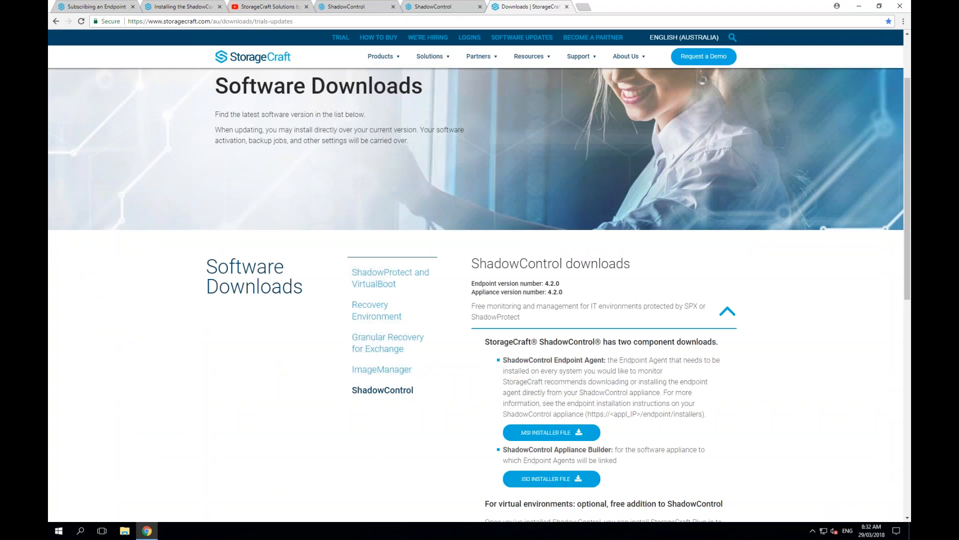
triple_click(570, 452)
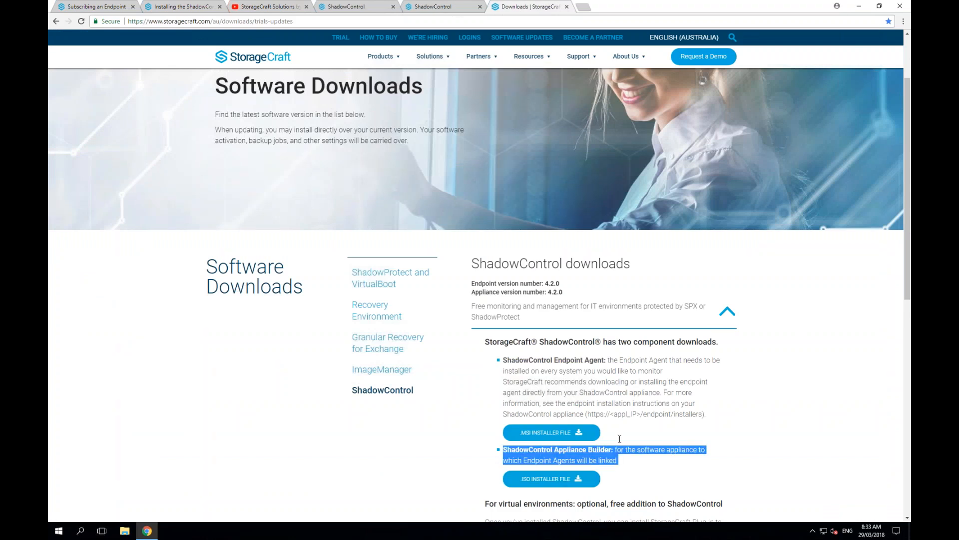
triple_click(569, 361)
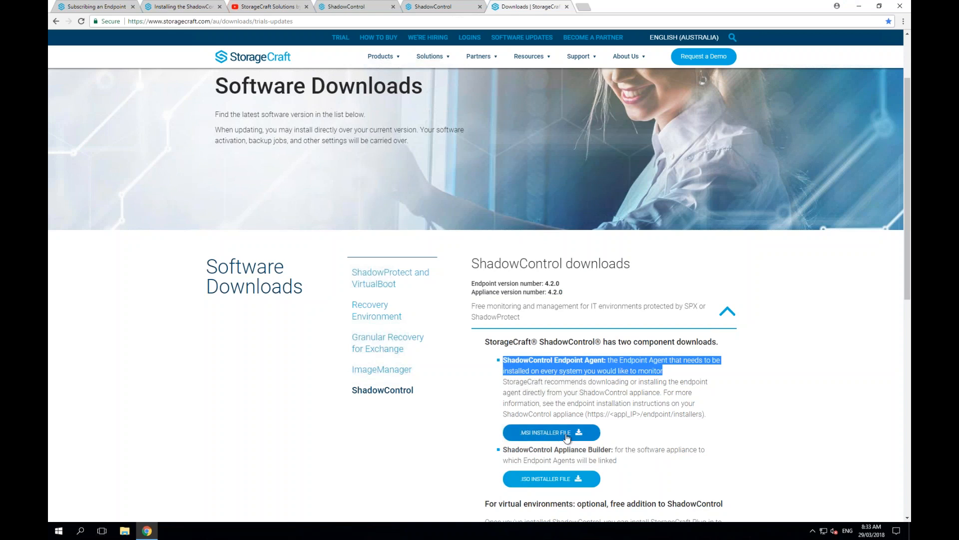
double_click(584, 450)
click(583, 450)
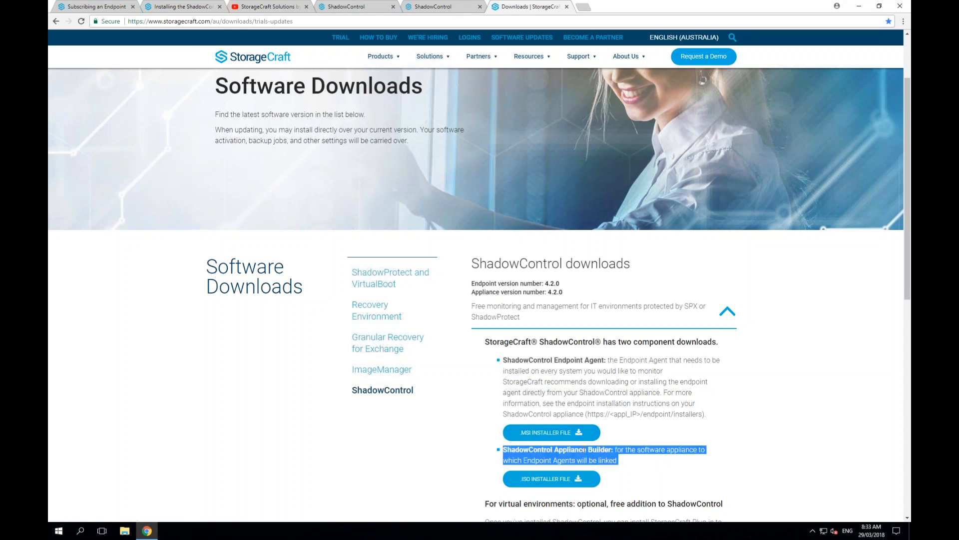